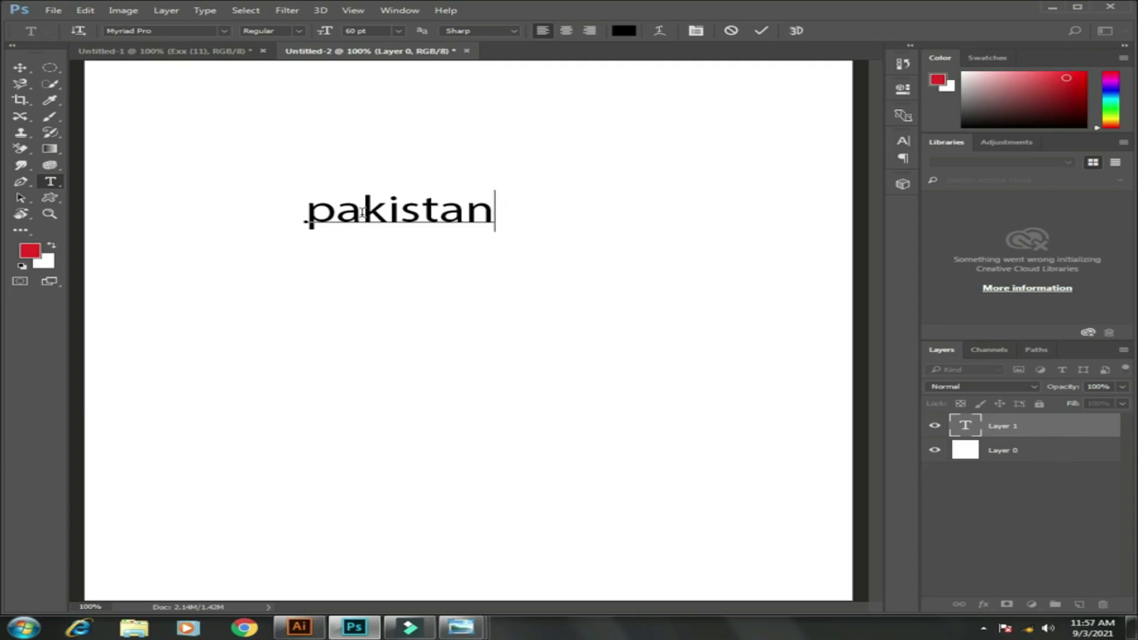
- Commit the "pakistan" text line as its own text layer
click(660, 274)
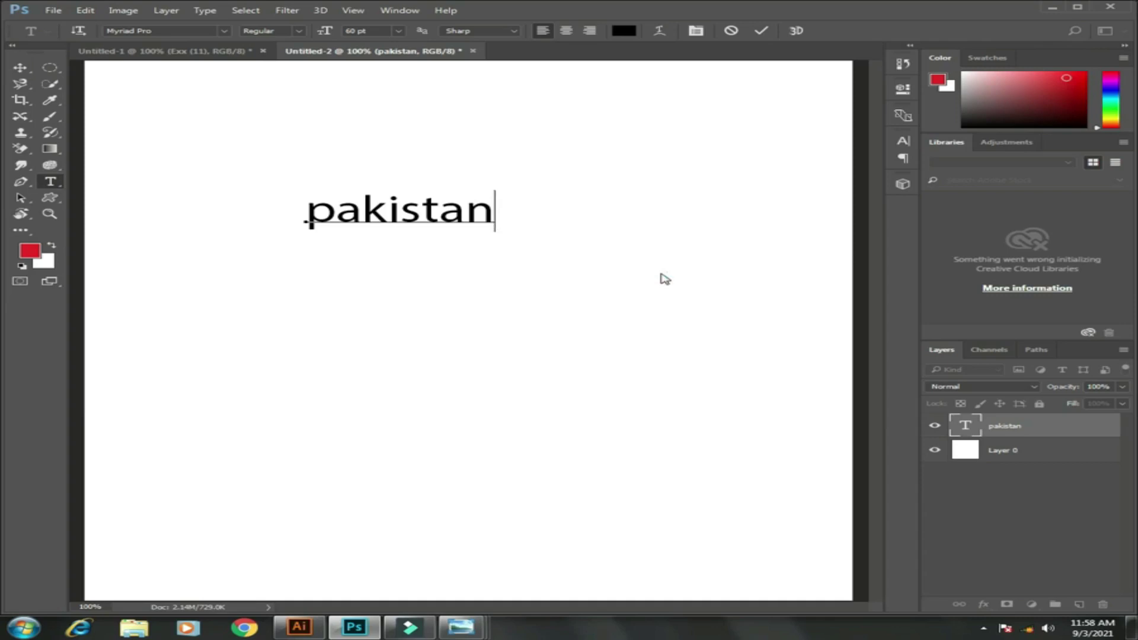
key(ctrl+a)
key(BackSpace)
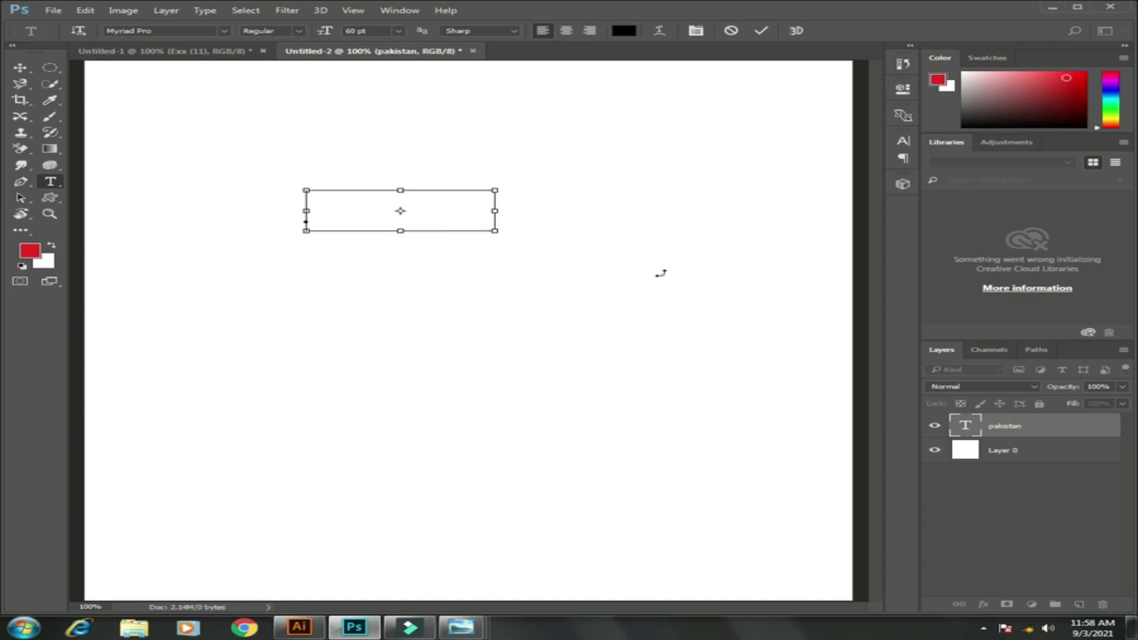
key(ctrl+a)
click(504, 212)
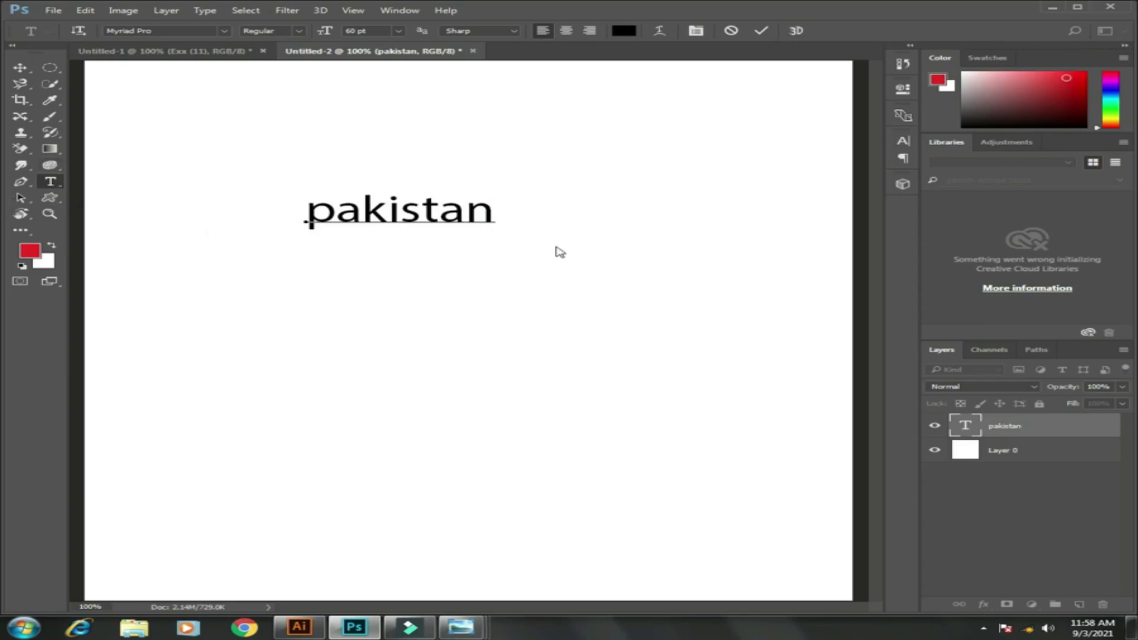
click(20, 67)
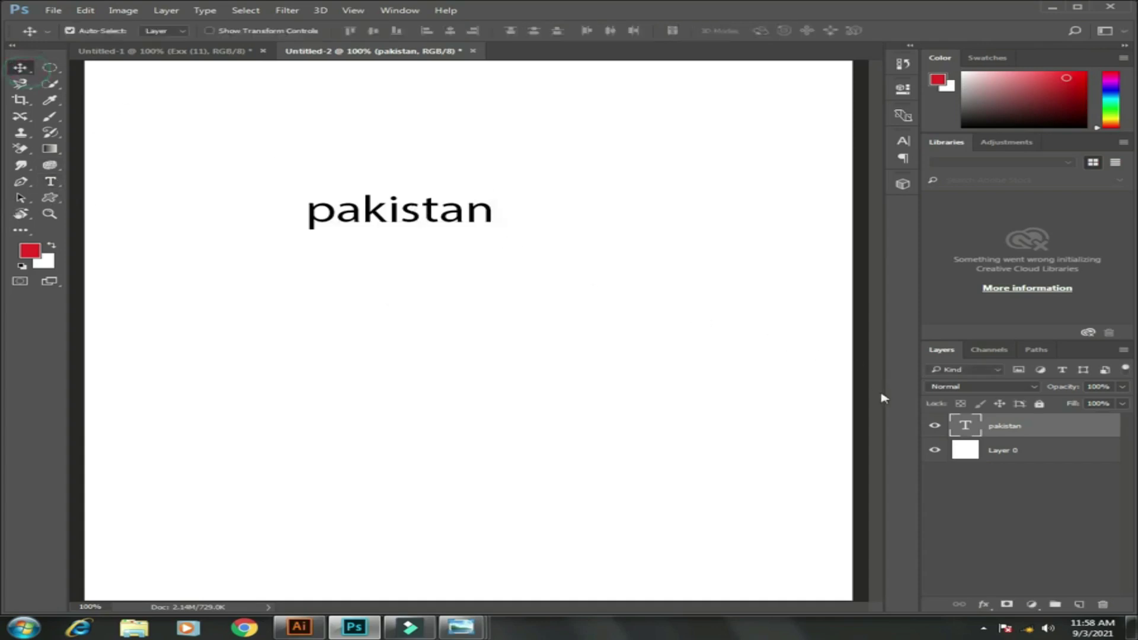
- Try filling the "pakistan" text with the red foreground color and undo the fill
key(alt+BackSpace)
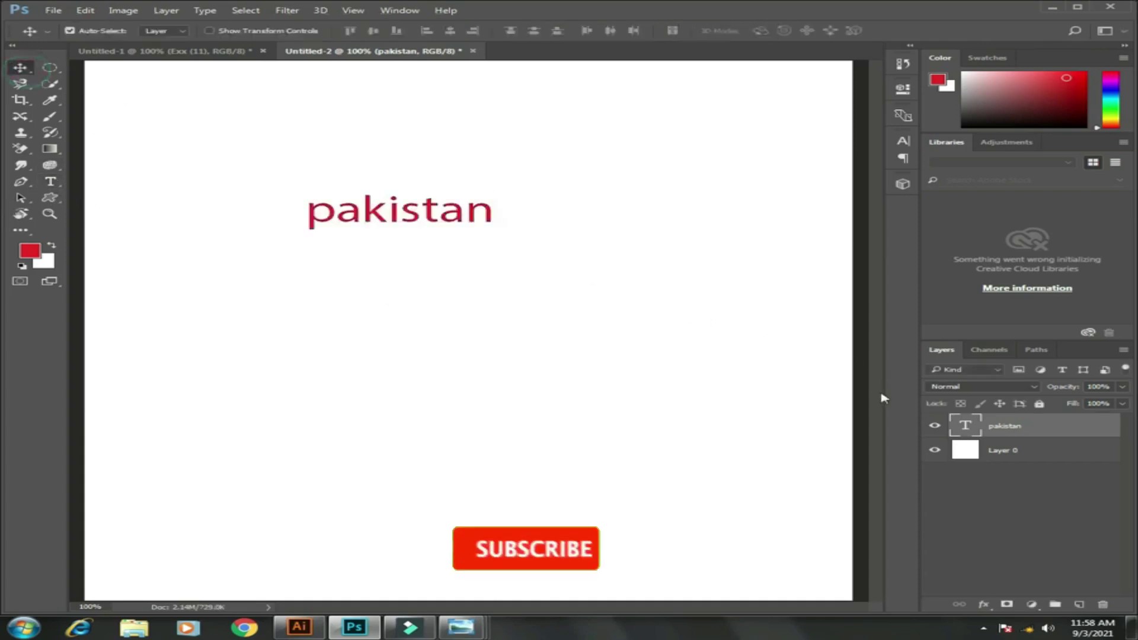
key(ctrl+z)
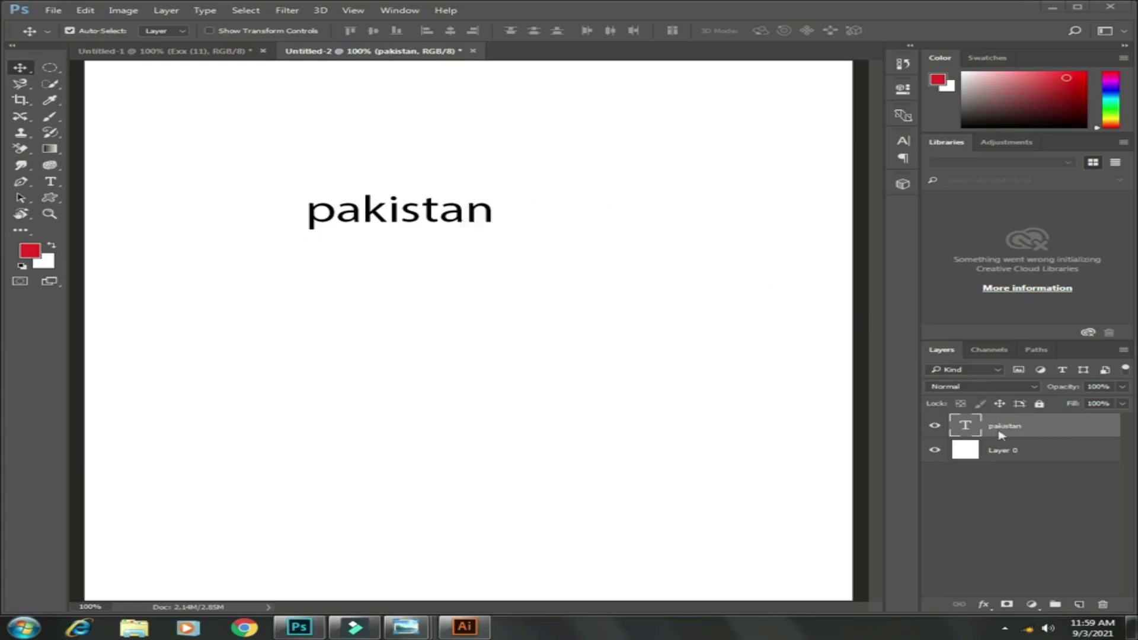
- Extend the existing text line to read "pakistan is my country" and commit it
click(51, 182)
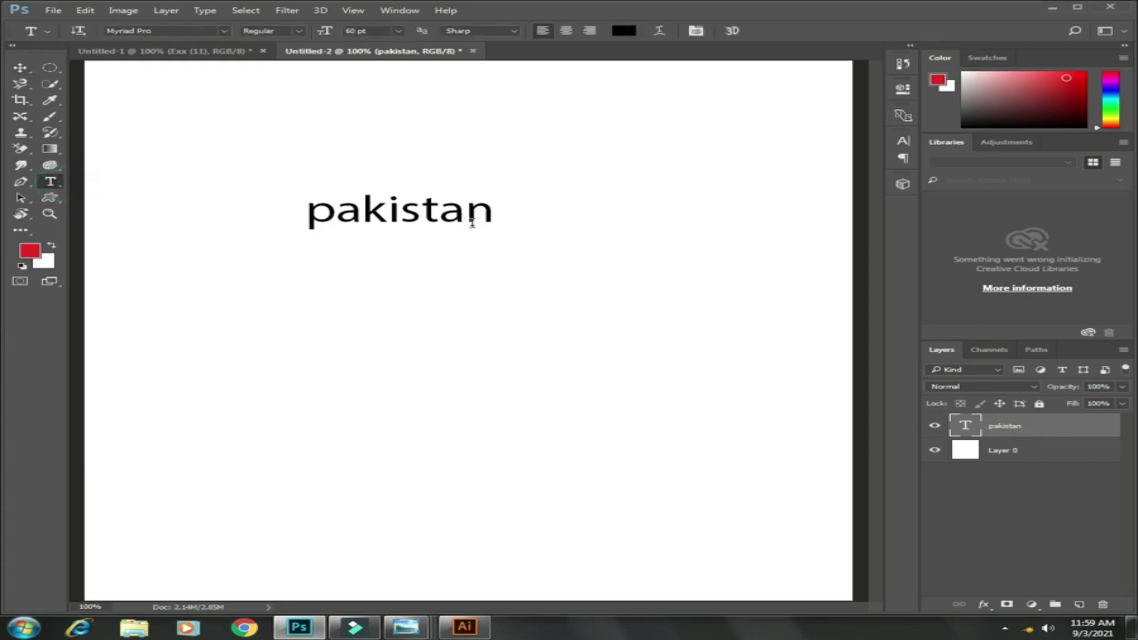
click(490, 214)
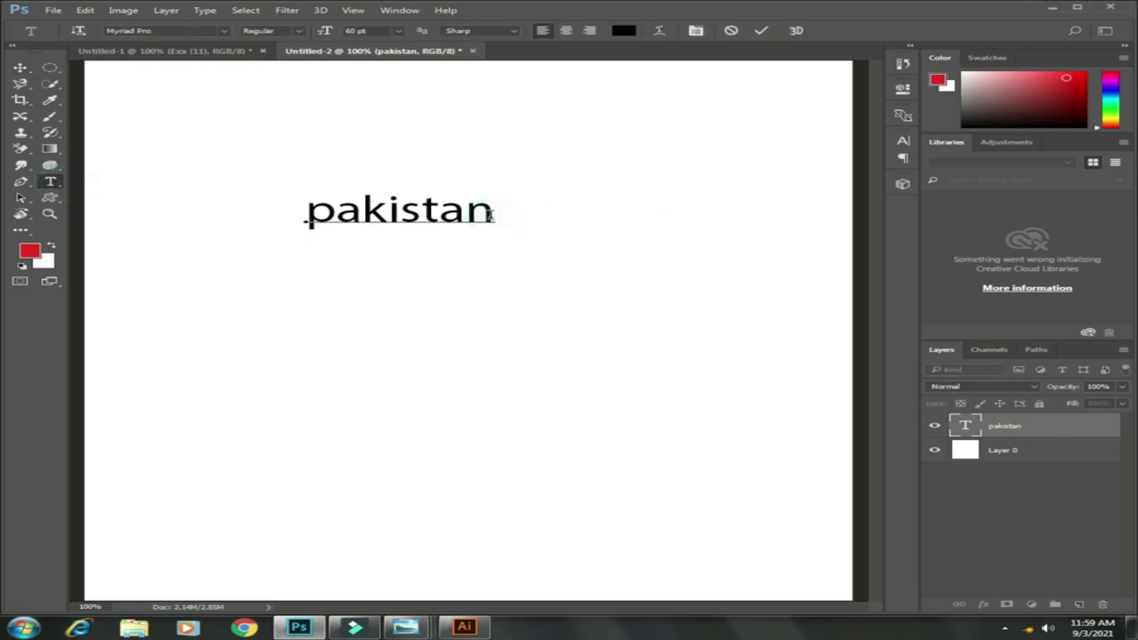
text(is )
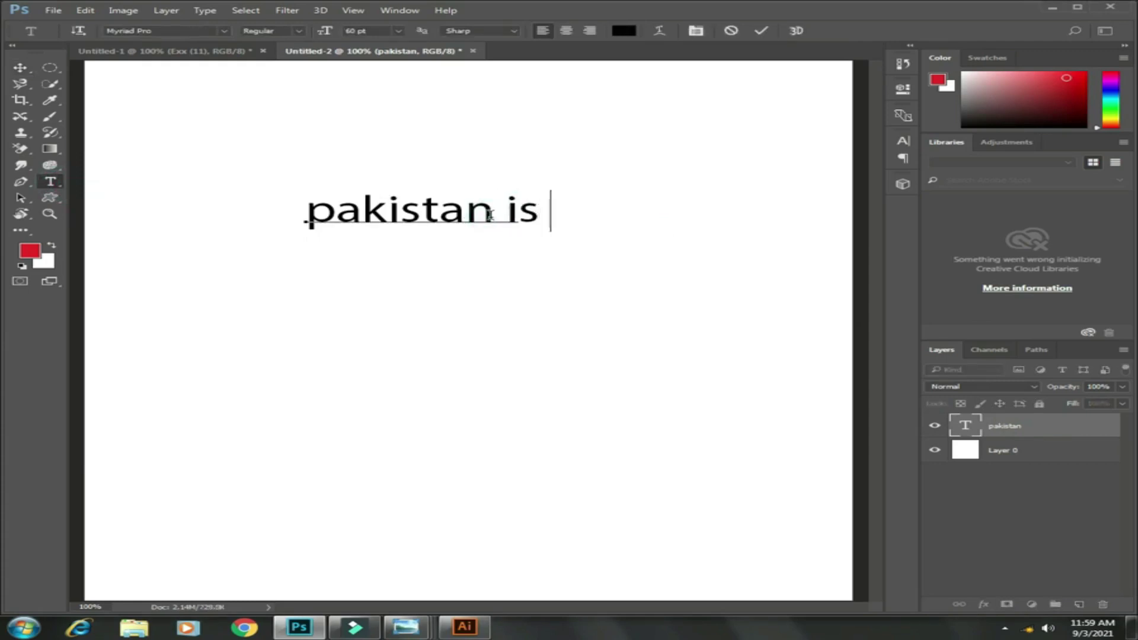
text(my co)
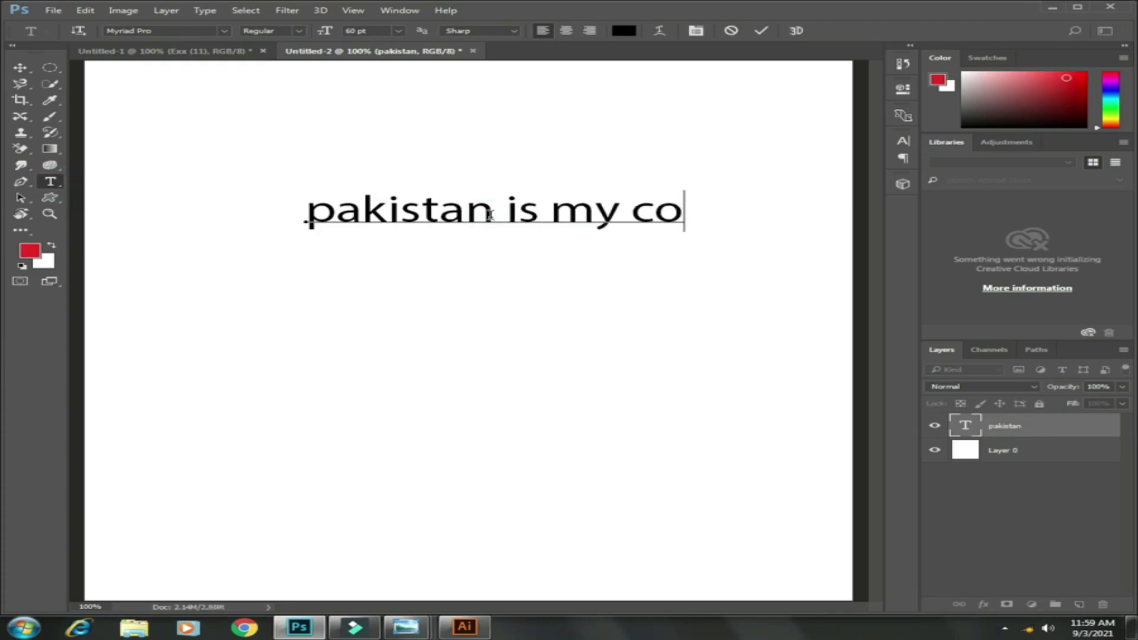
text(untry)
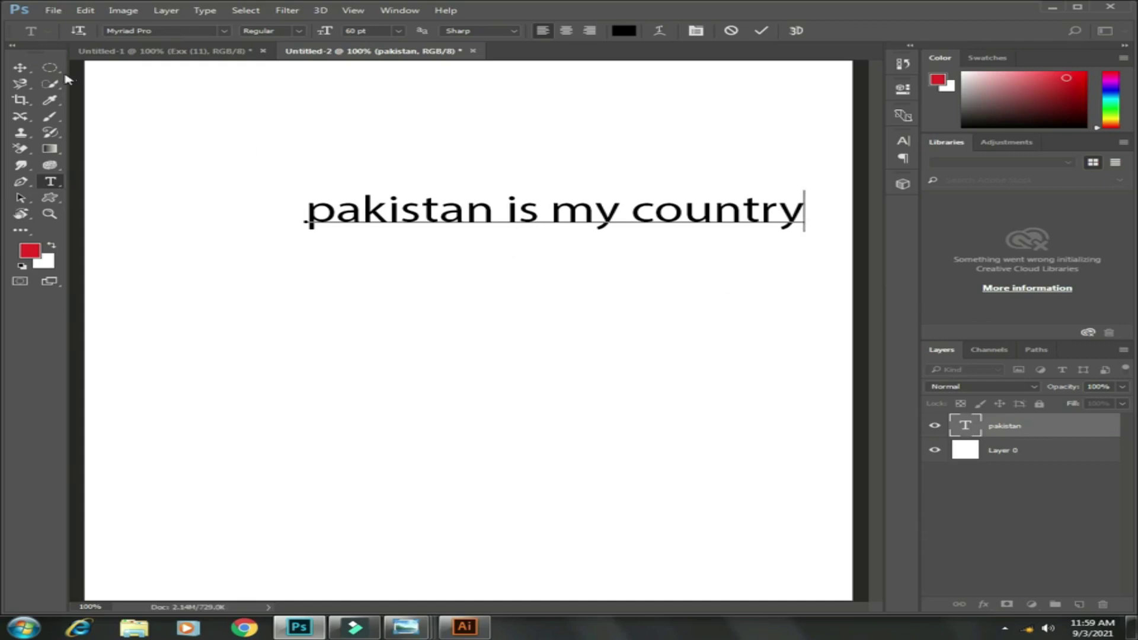
click(20, 67)
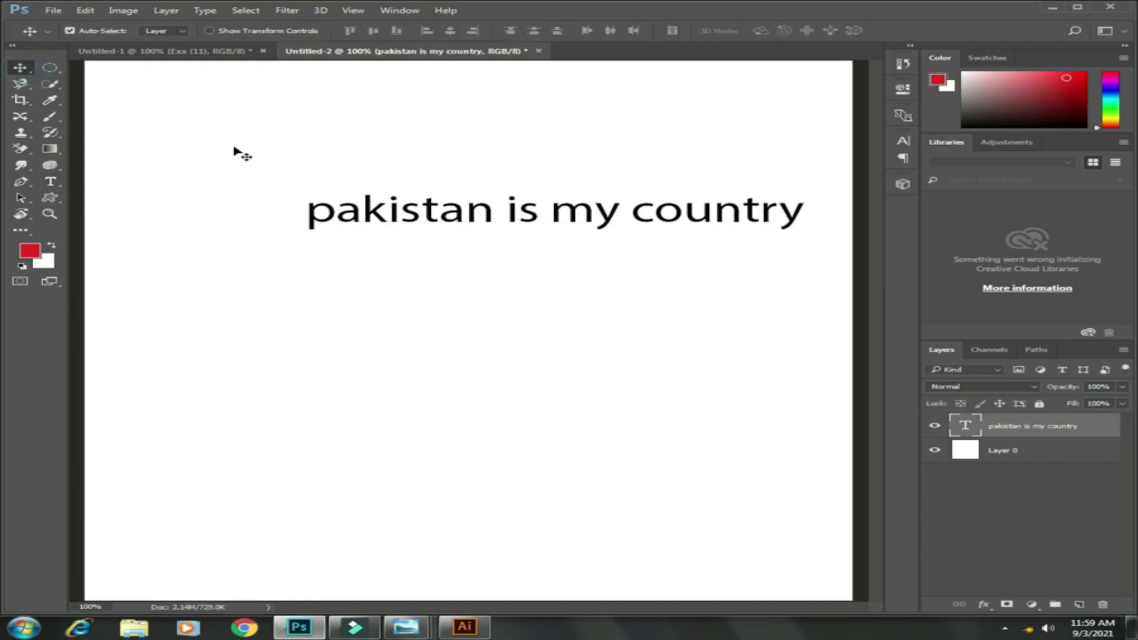
- Fill the text with the red foreground color and move it below the middle of the canvas
key(alt+BackSpace)
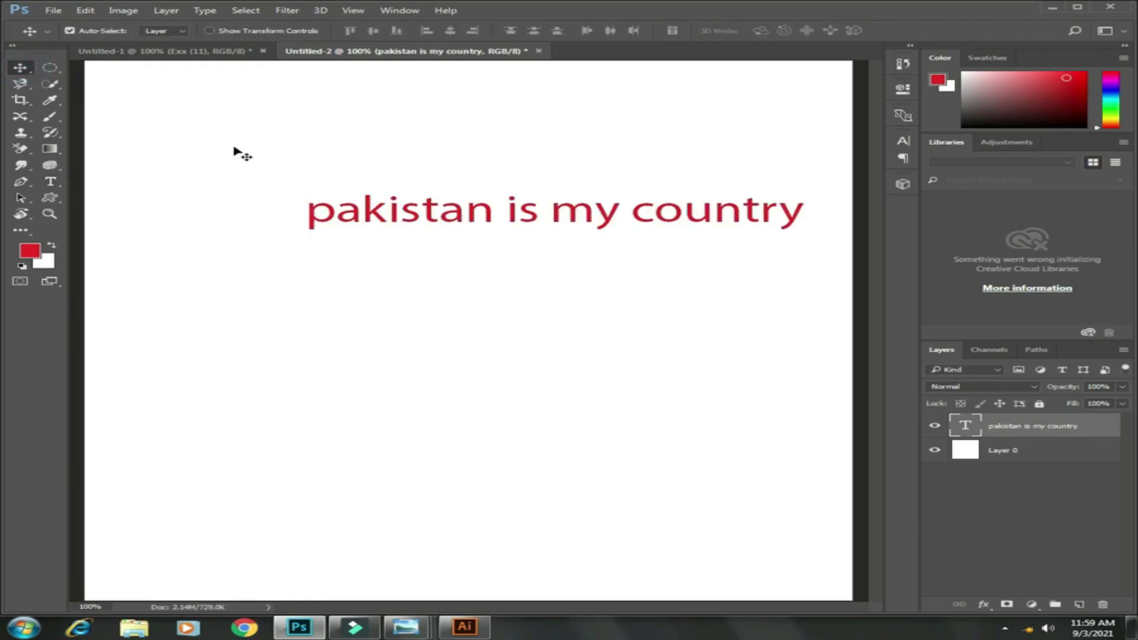
drag(412, 221, 296, 381)
- Add a second line reading "i love it" to the existing text
key(t)
click(688, 375)
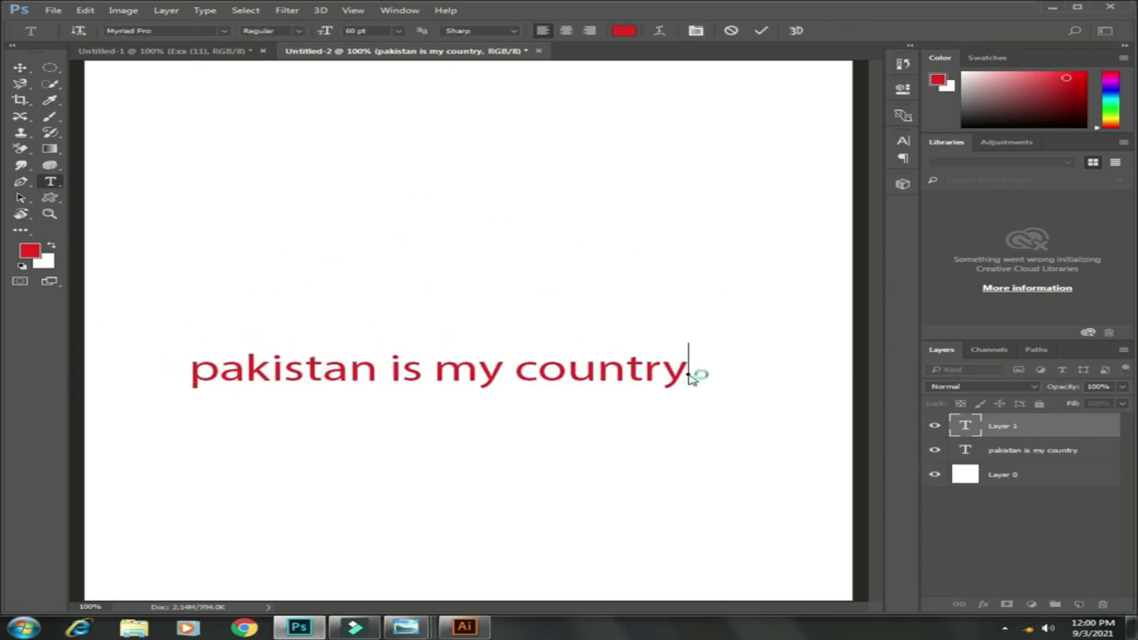
click(688, 375)
key(Return)
text(i )
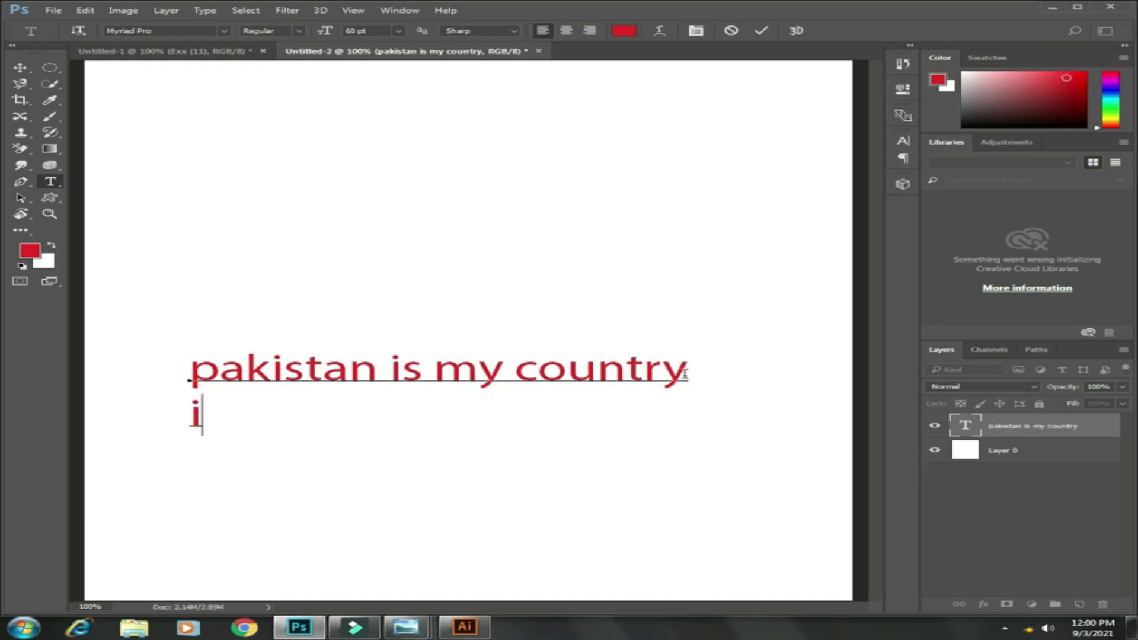
text(love it)
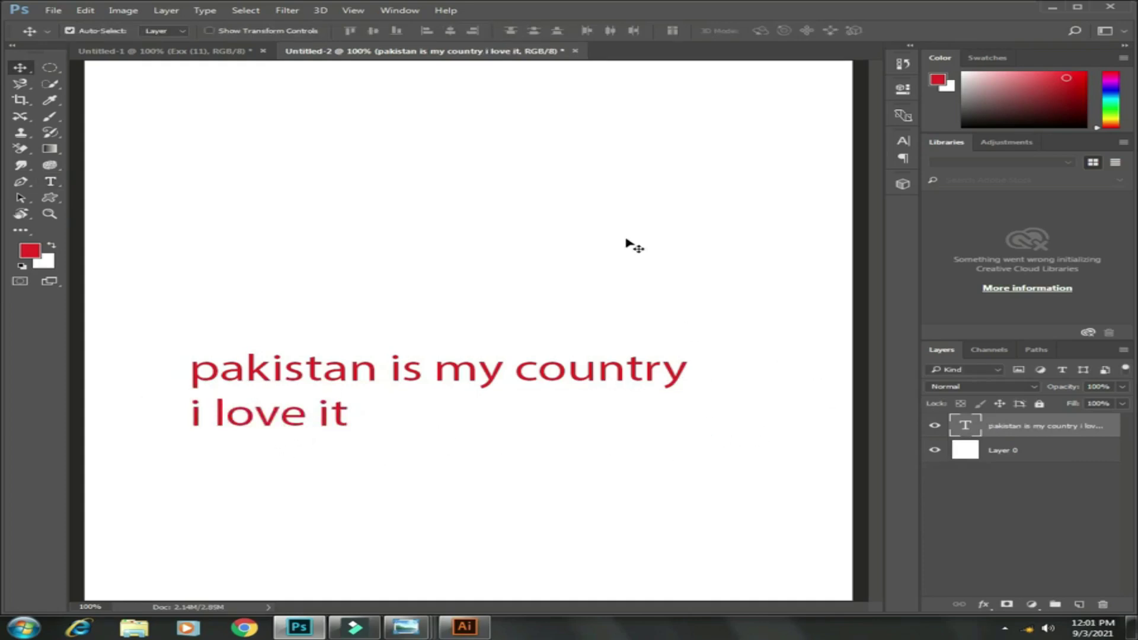
- Center-align the two text lines and move the text back fully onto the canvas
click(51, 181)
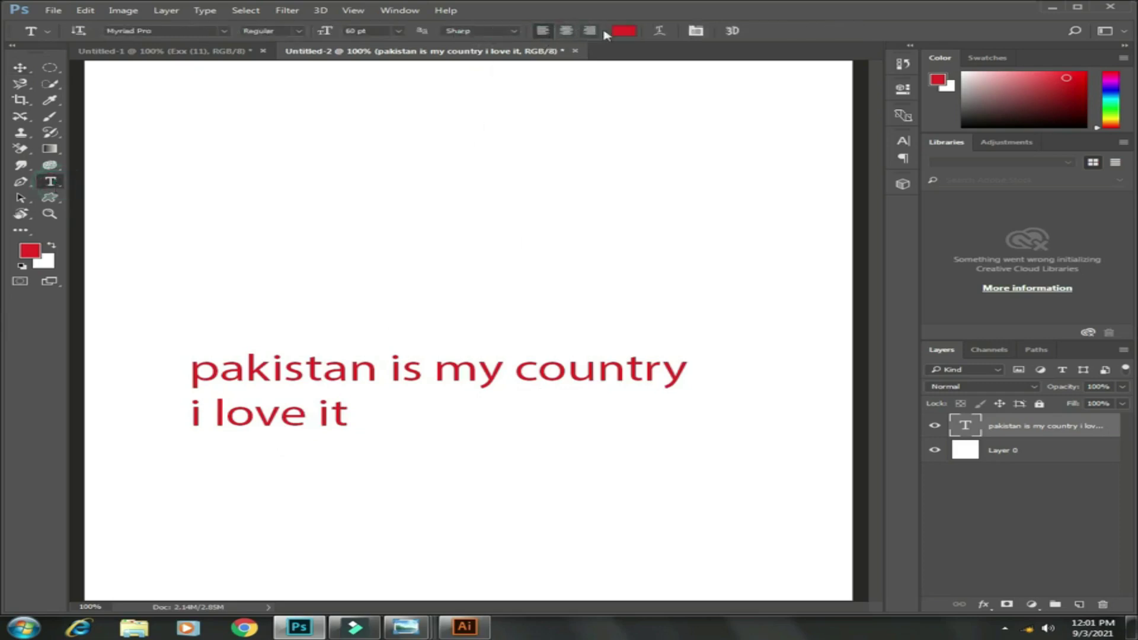
click(543, 36)
click(543, 36)
click(567, 32)
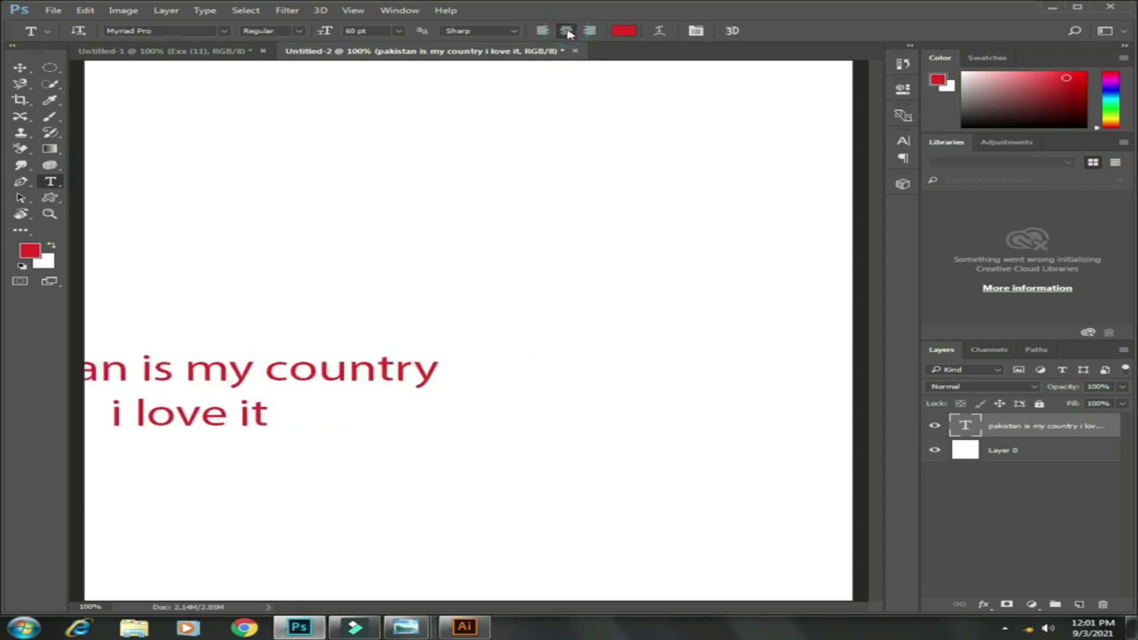
click(19, 68)
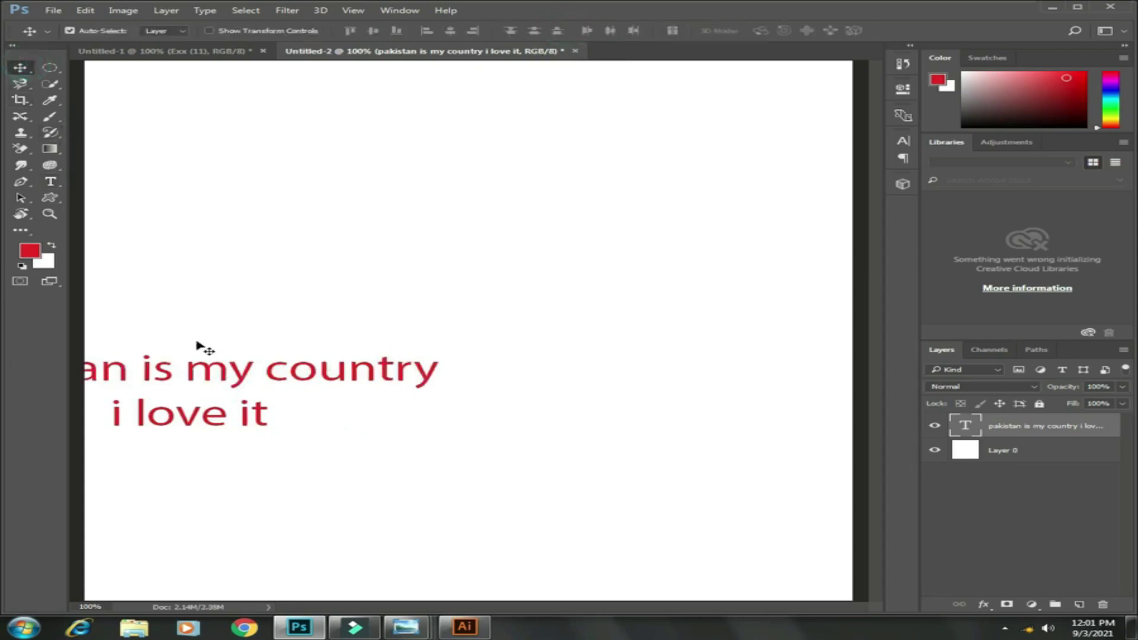
drag(213, 375, 489, 385)
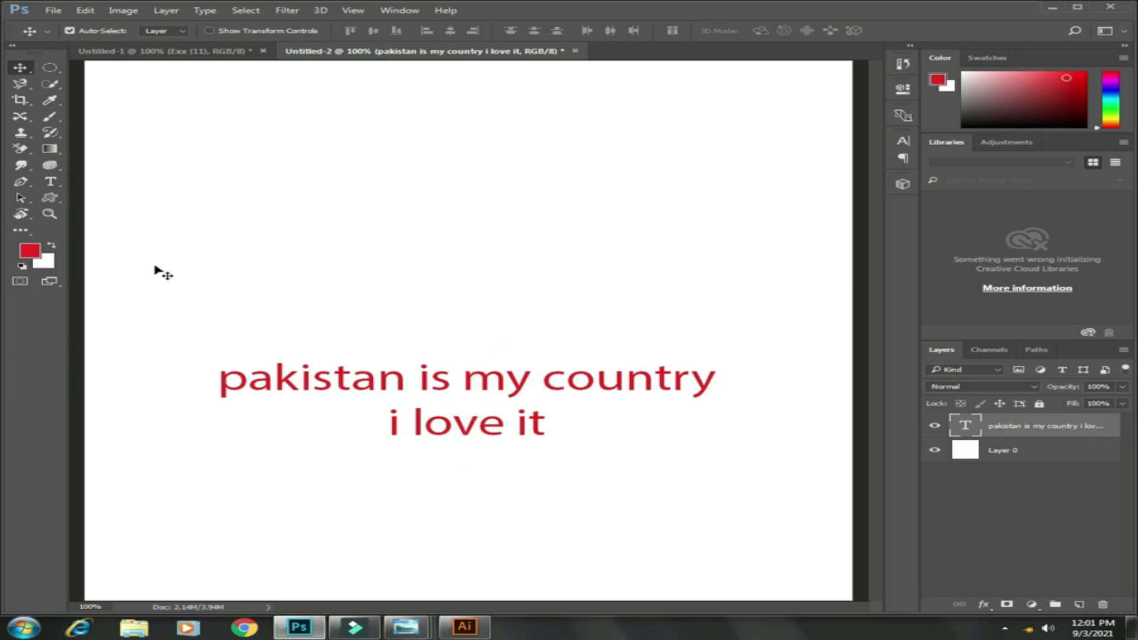
- Right-align the two text lines, and try switching them to left alignment
click(52, 182)
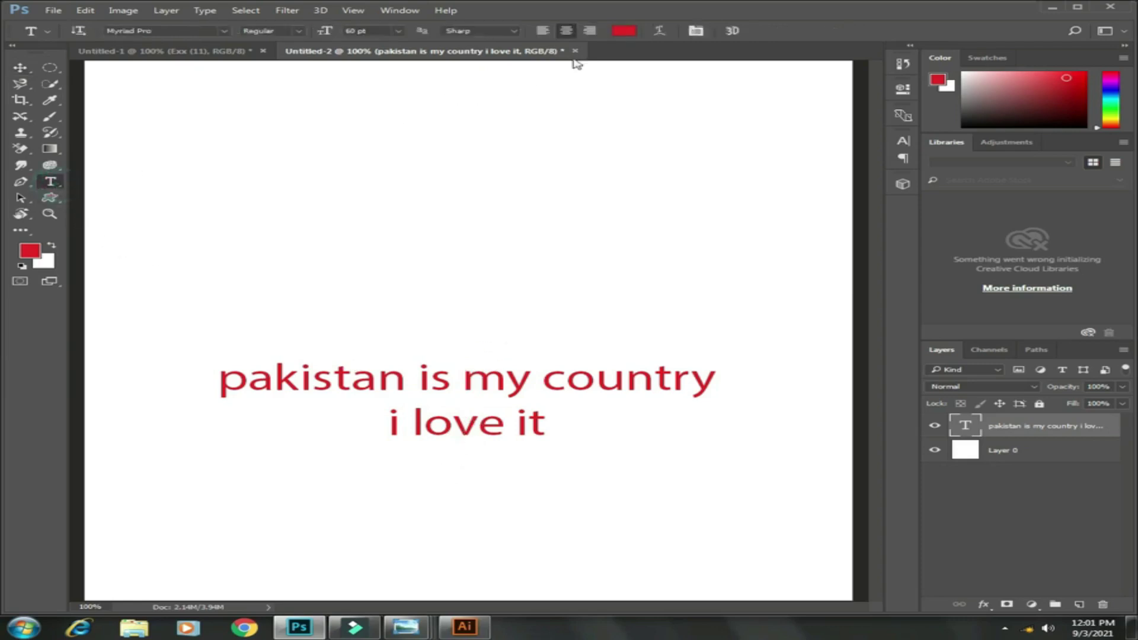
click(590, 32)
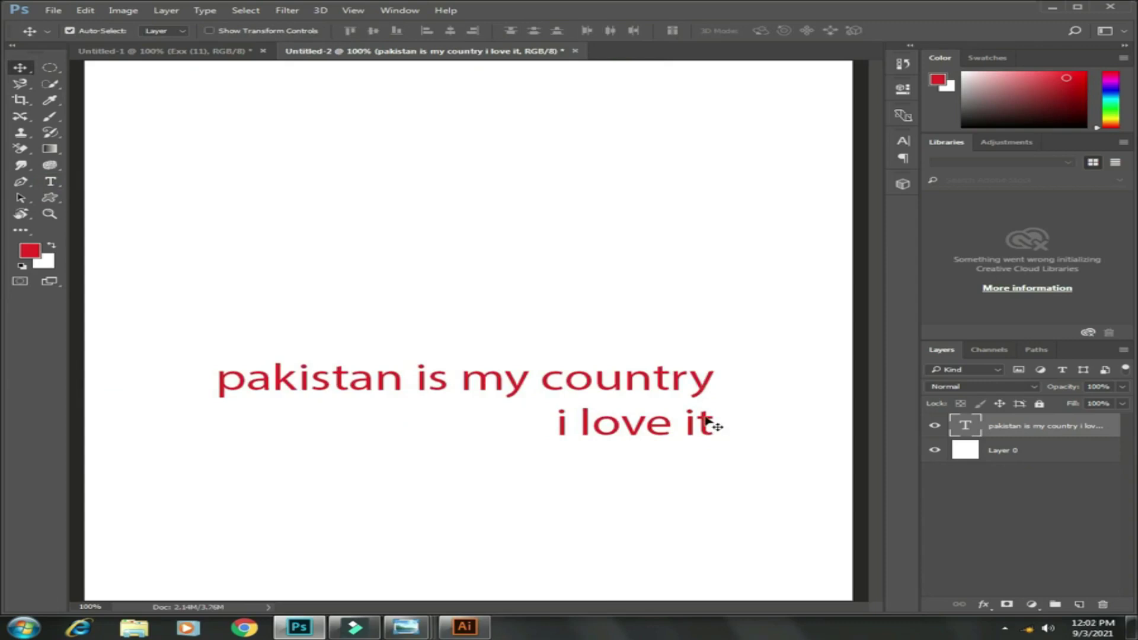
click(50, 181)
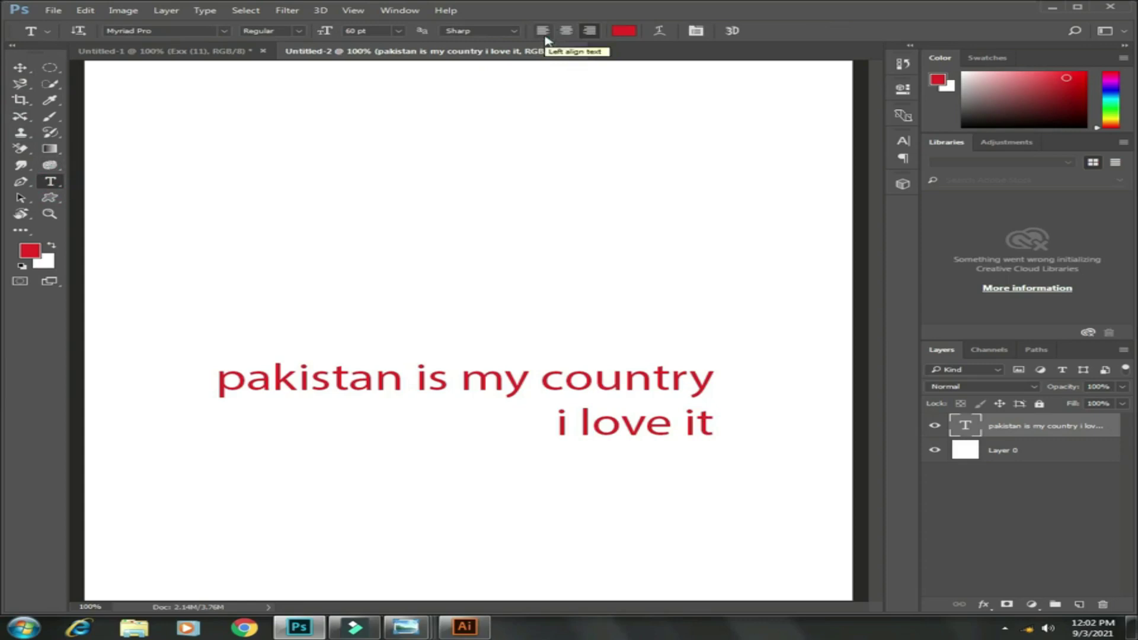
click(545, 38)
click(545, 38)
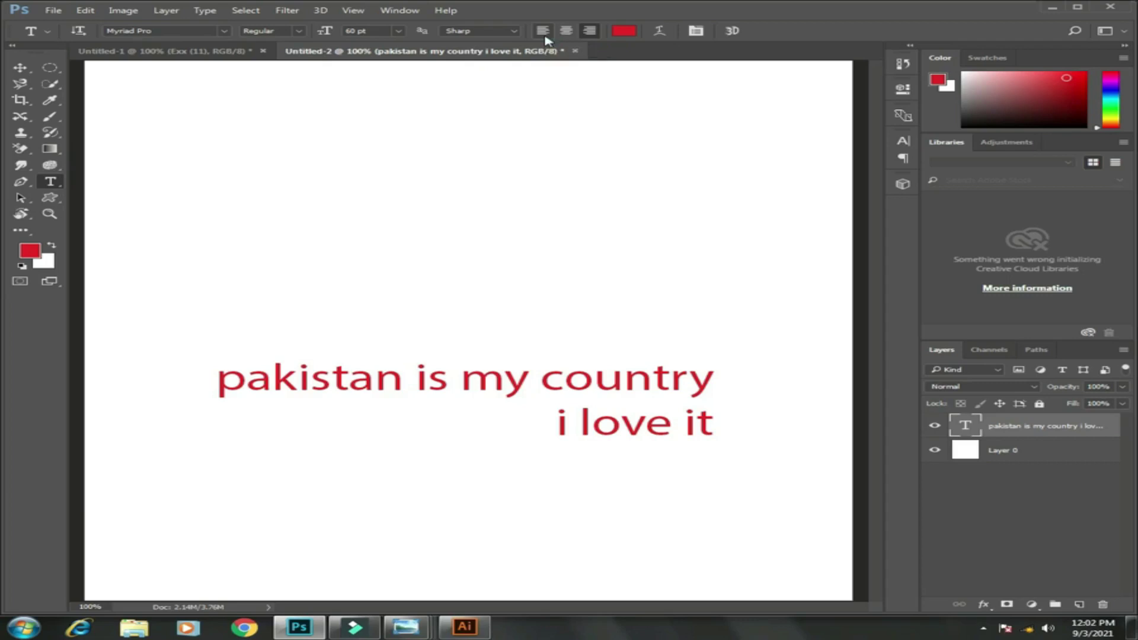
- Change the text color to bright green, 32e525
click(624, 34)
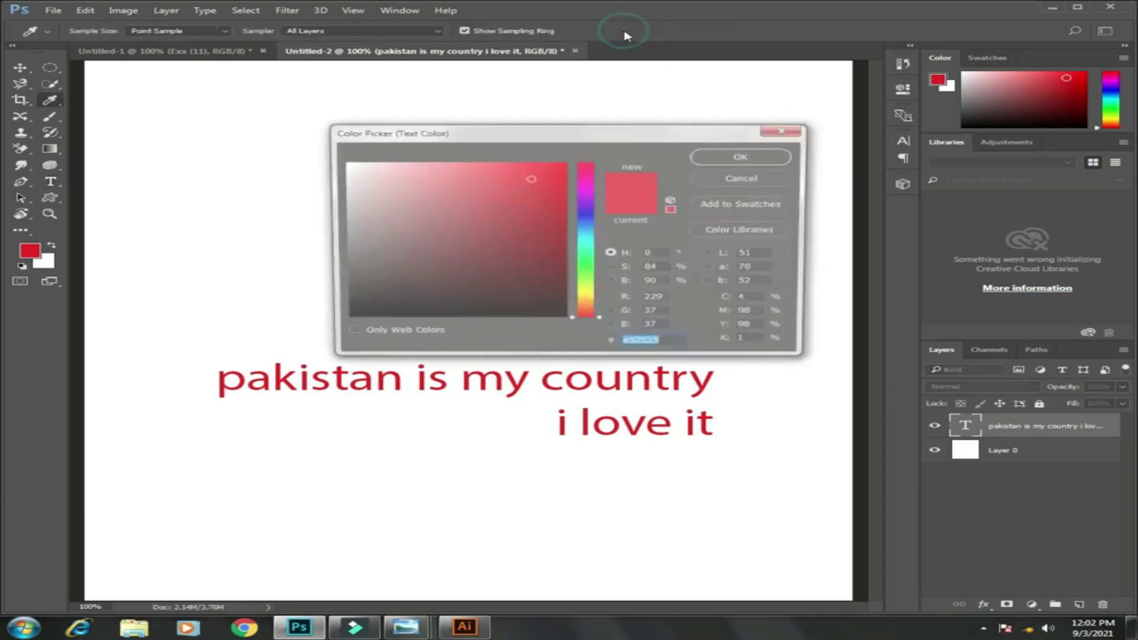
click(577, 271)
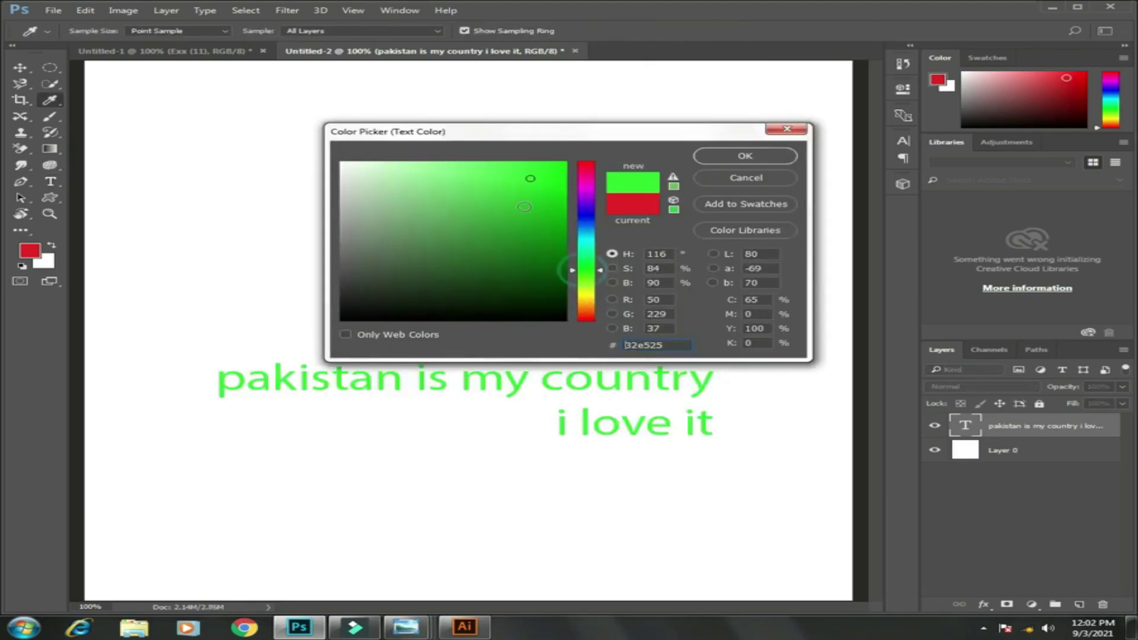
click(745, 157)
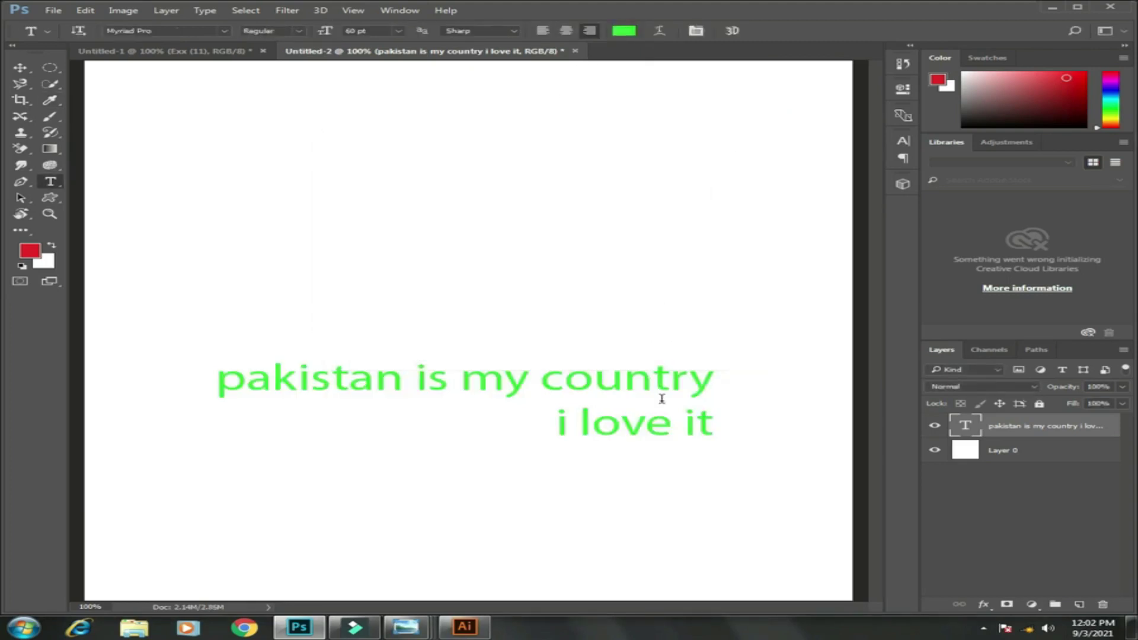
- Change the text color to yellow, e5d525
click(626, 32)
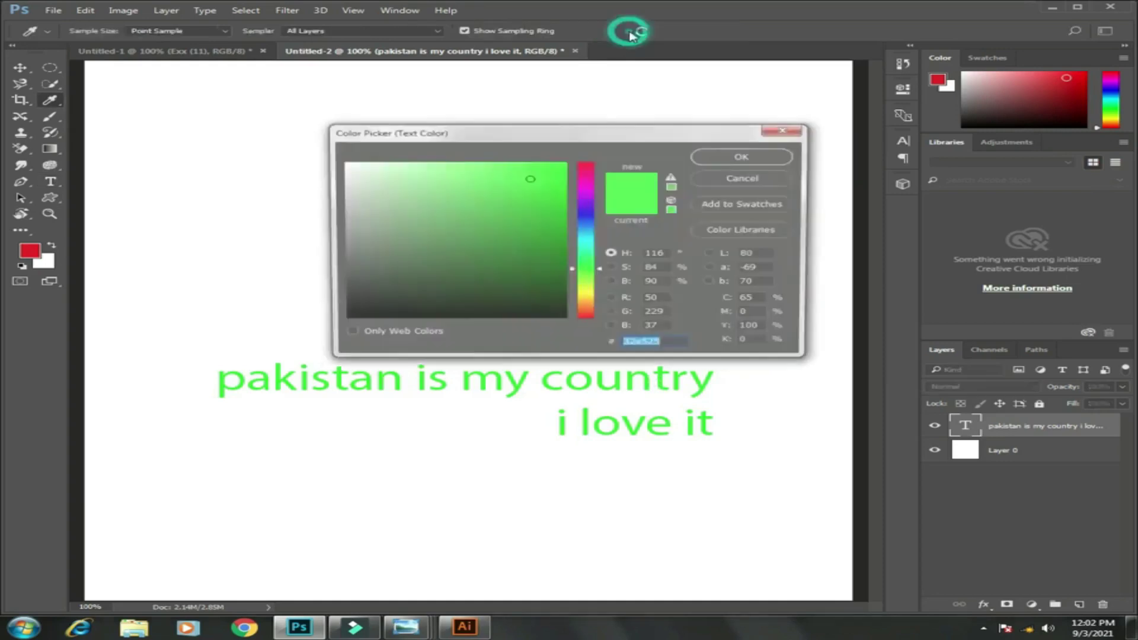
click(586, 297)
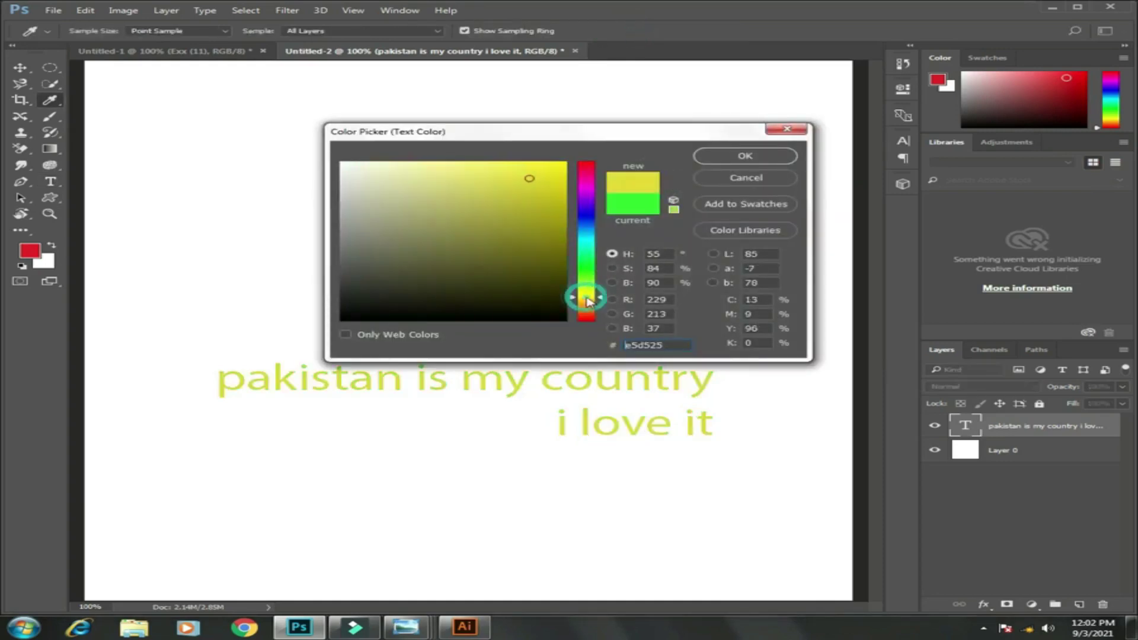
click(751, 156)
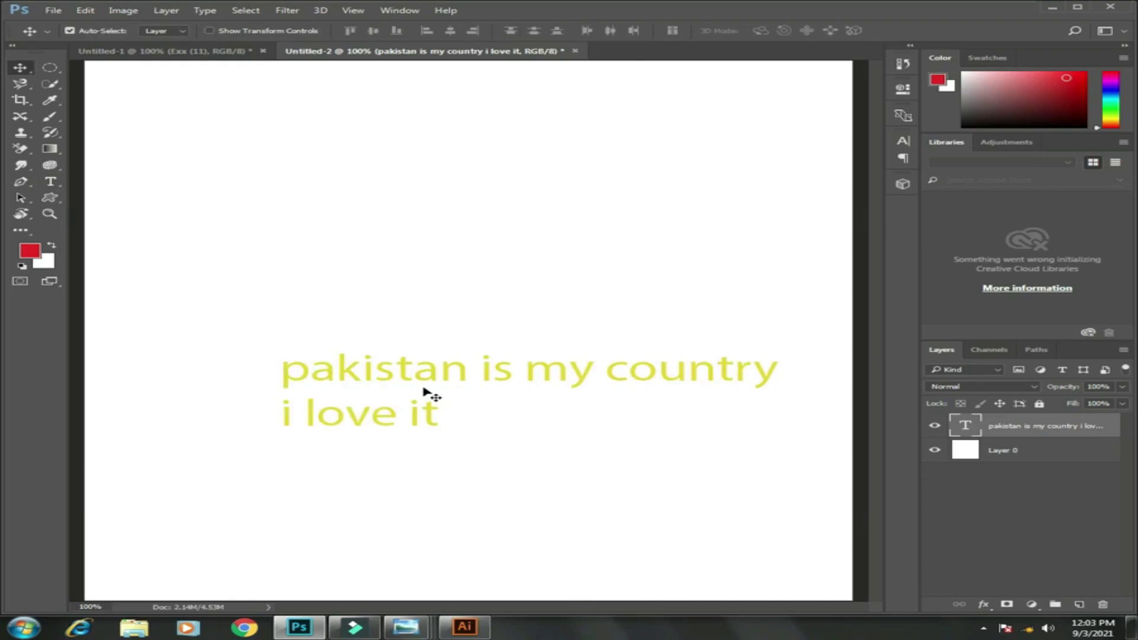
- Set the color of the left-aligned text to red
key(t)
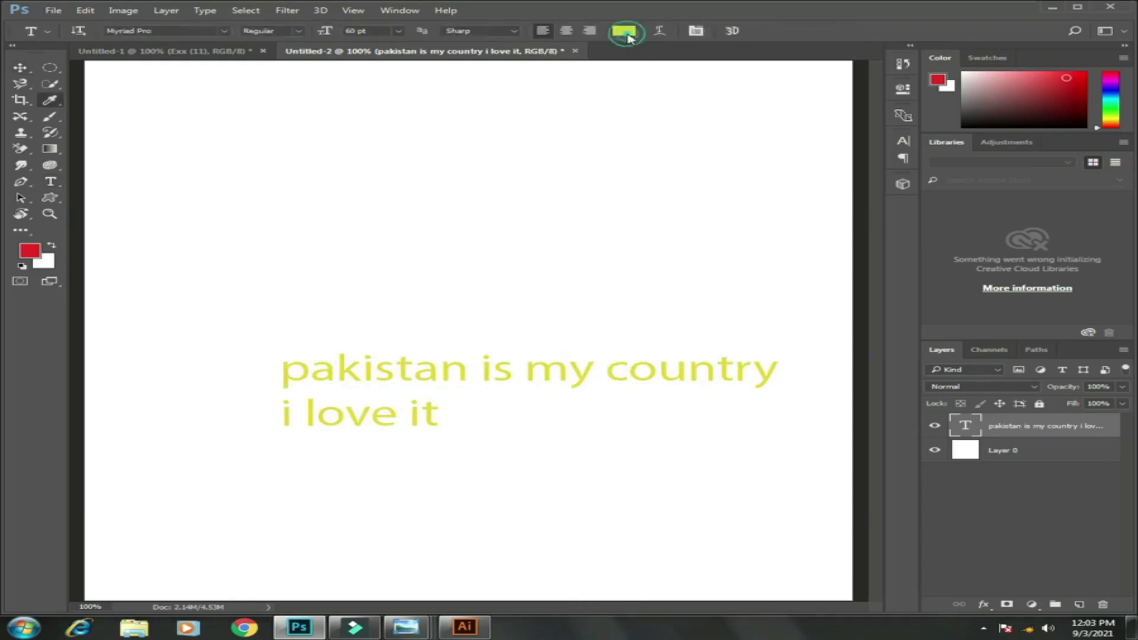
click(625, 32)
click(587, 164)
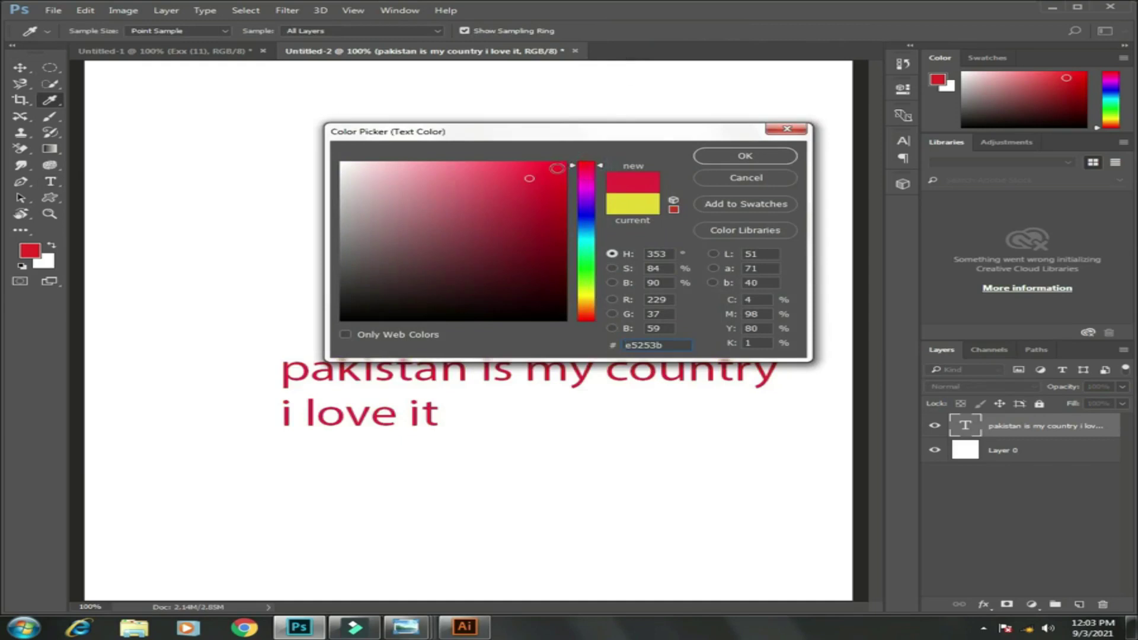
click(788, 156)
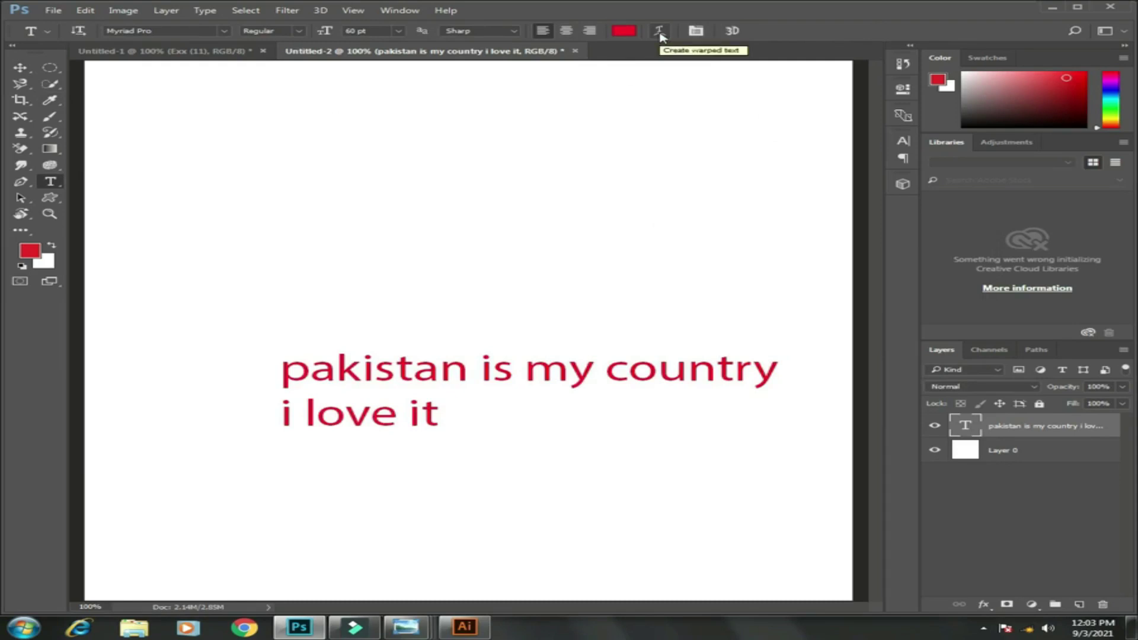
- Try the Arc, Arc Lower and Arc Upper warp styles on the red text
click(661, 33)
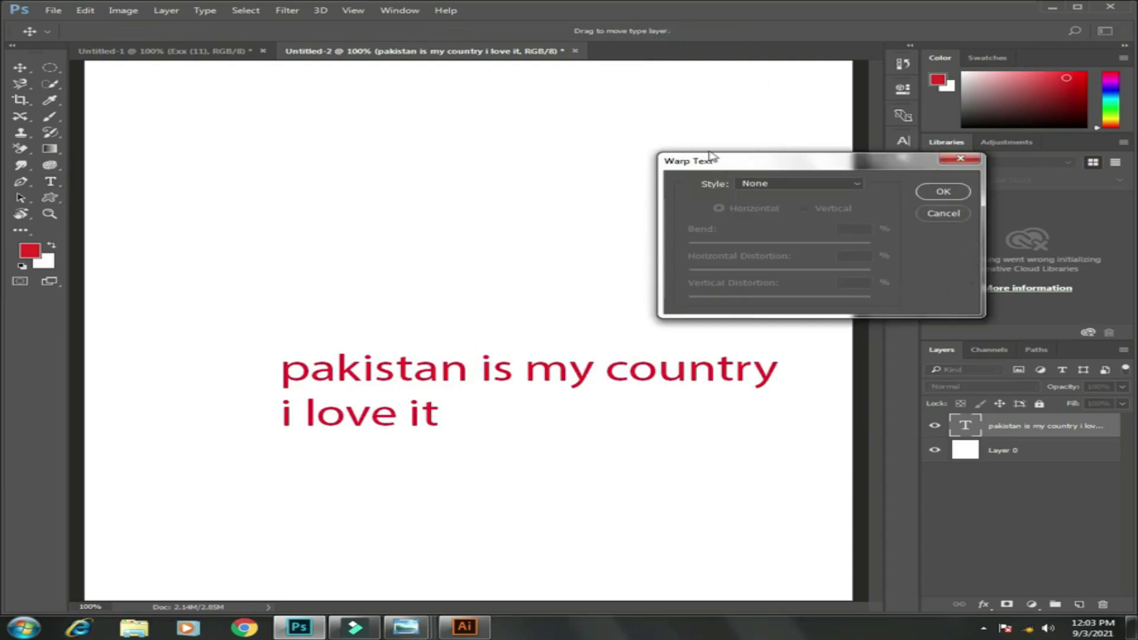
click(857, 185)
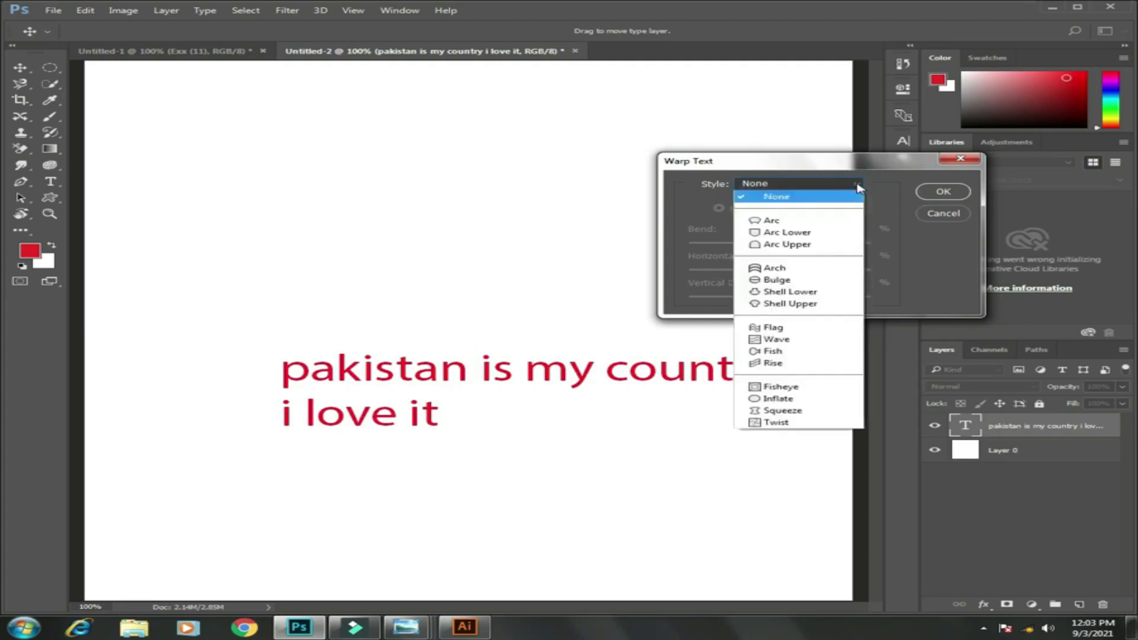
click(840, 224)
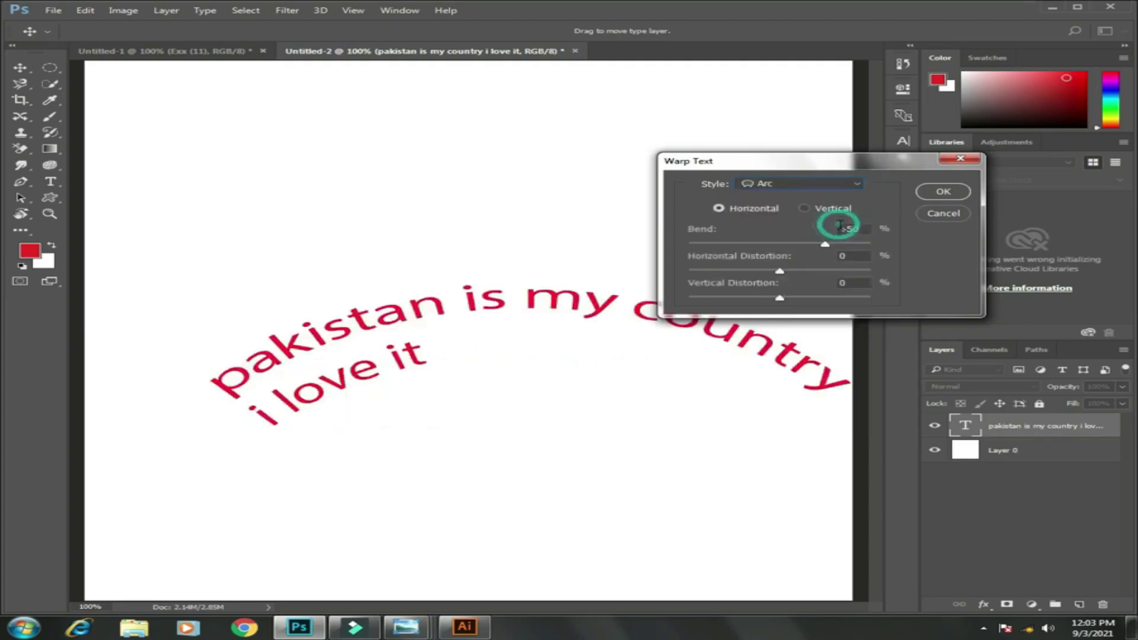
click(837, 183)
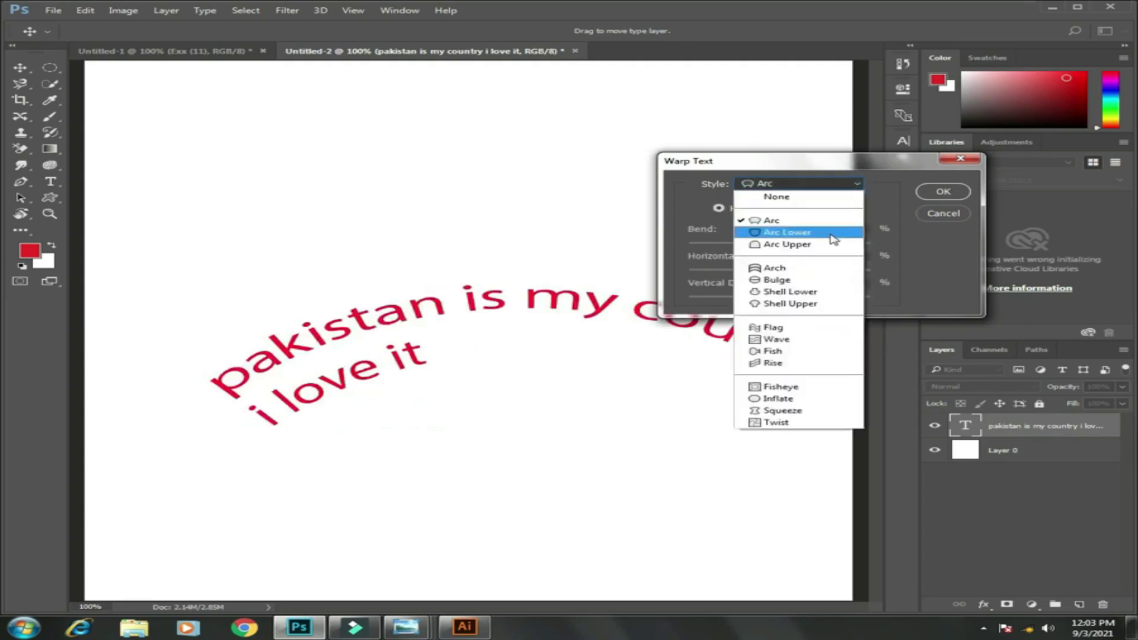
click(833, 239)
click(837, 183)
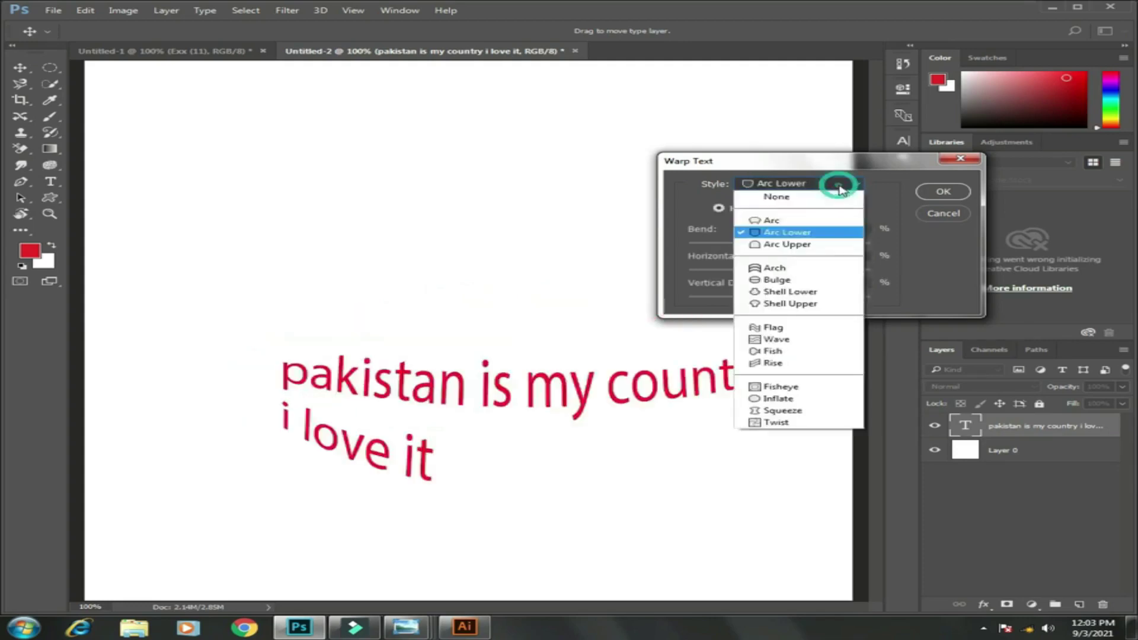
click(830, 235)
click(826, 244)
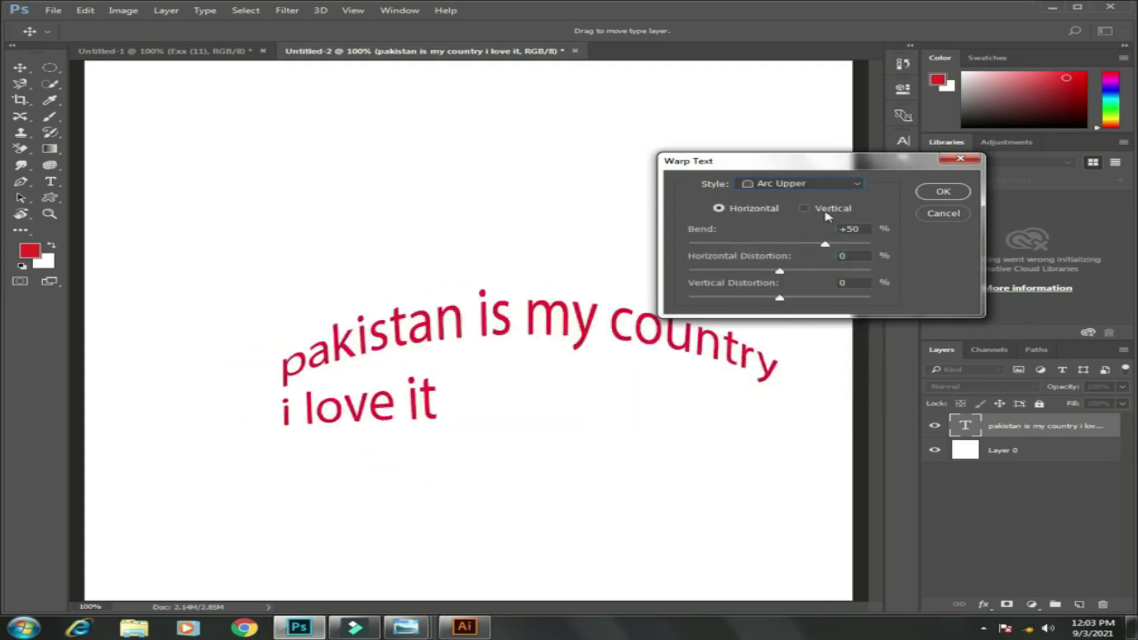
- Try the Arch warp style on the text with a bend of -18%
click(830, 188)
click(819, 263)
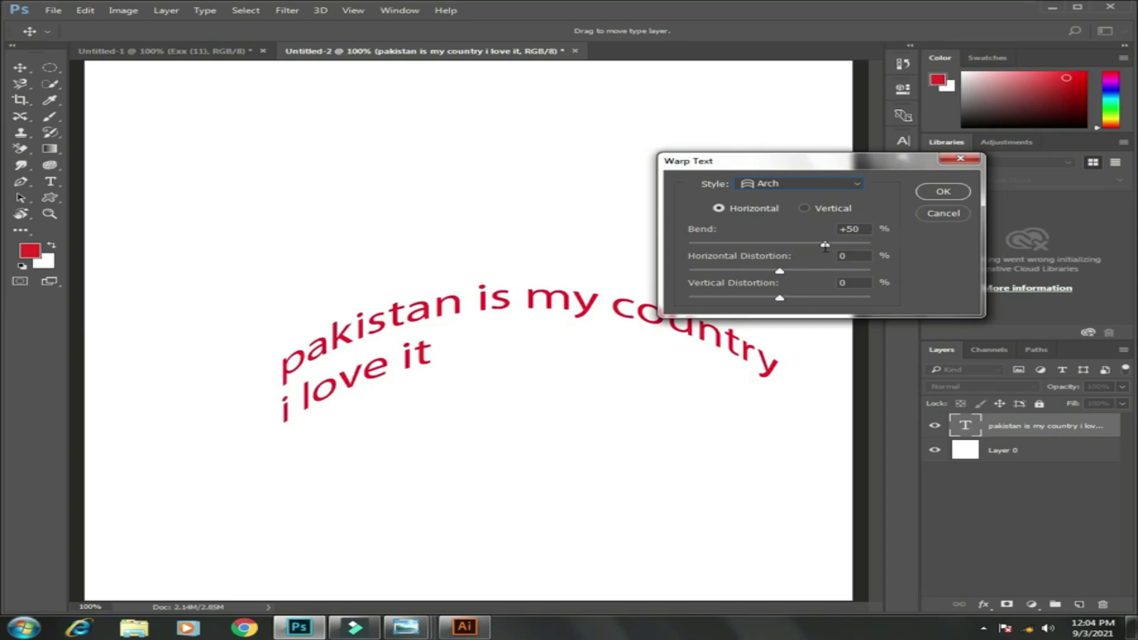
drag(825, 245, 763, 247)
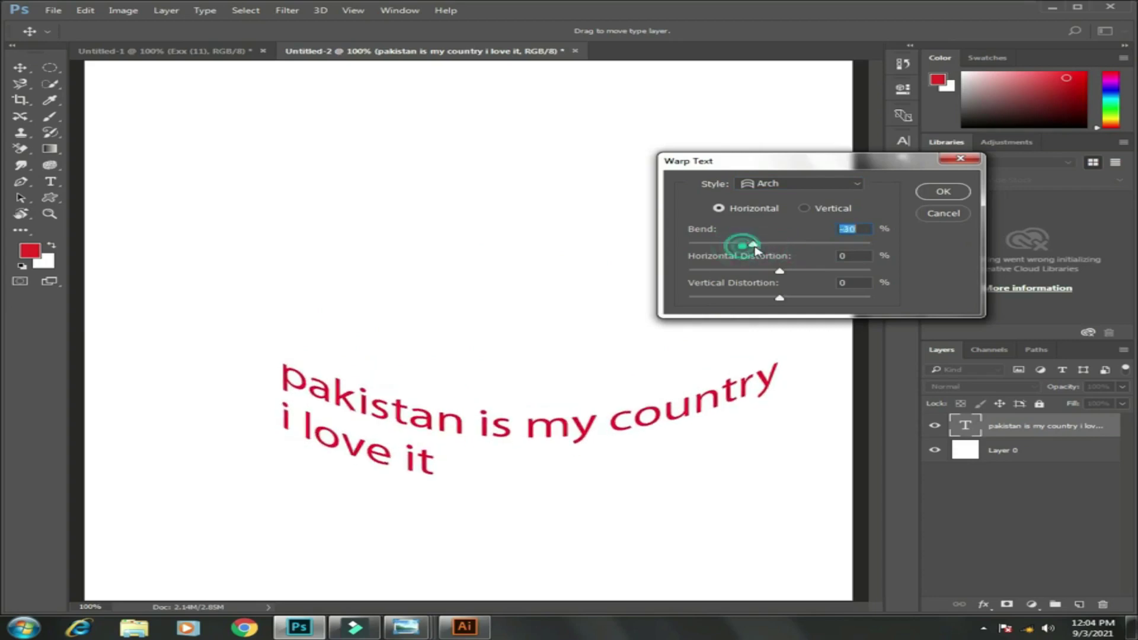
- Try the Arc warp style with a bend of 0%, and discard the text warp
click(800, 184)
click(803, 221)
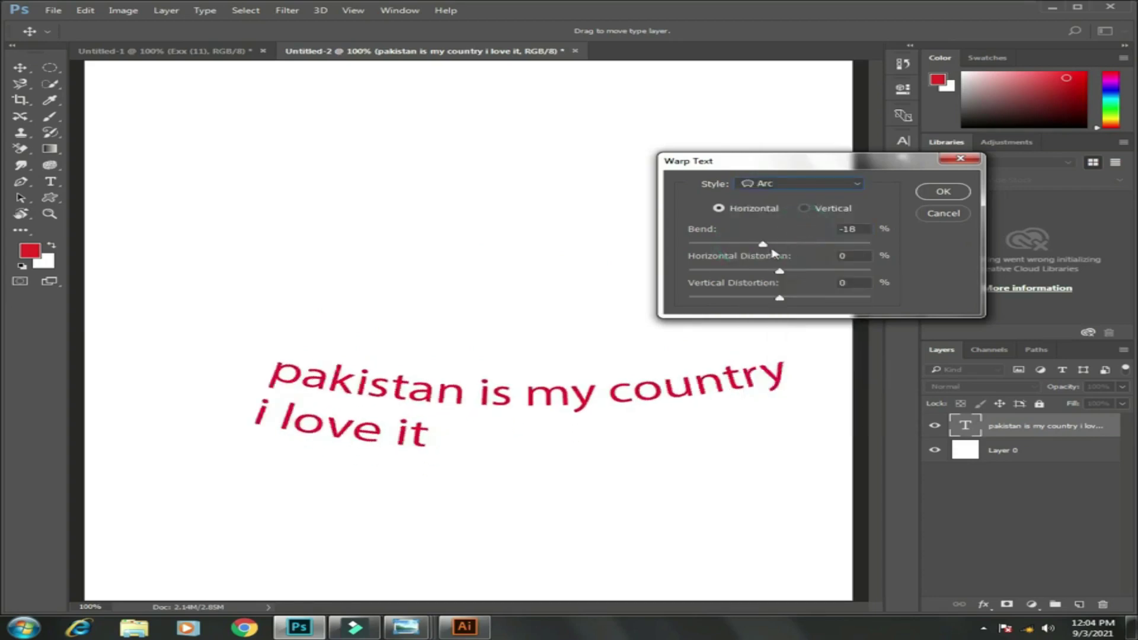
mouse_move(764, 249)
mouse_down()
mouse_move(801, 249)
mouse_move(782, 249)
mouse_up()
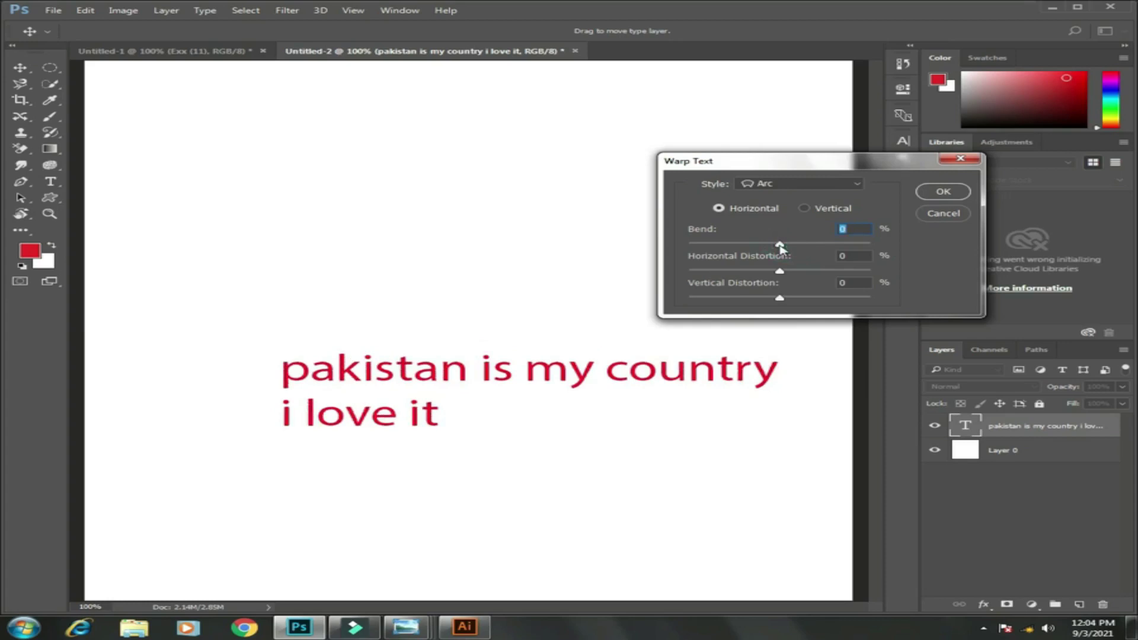
click(848, 183)
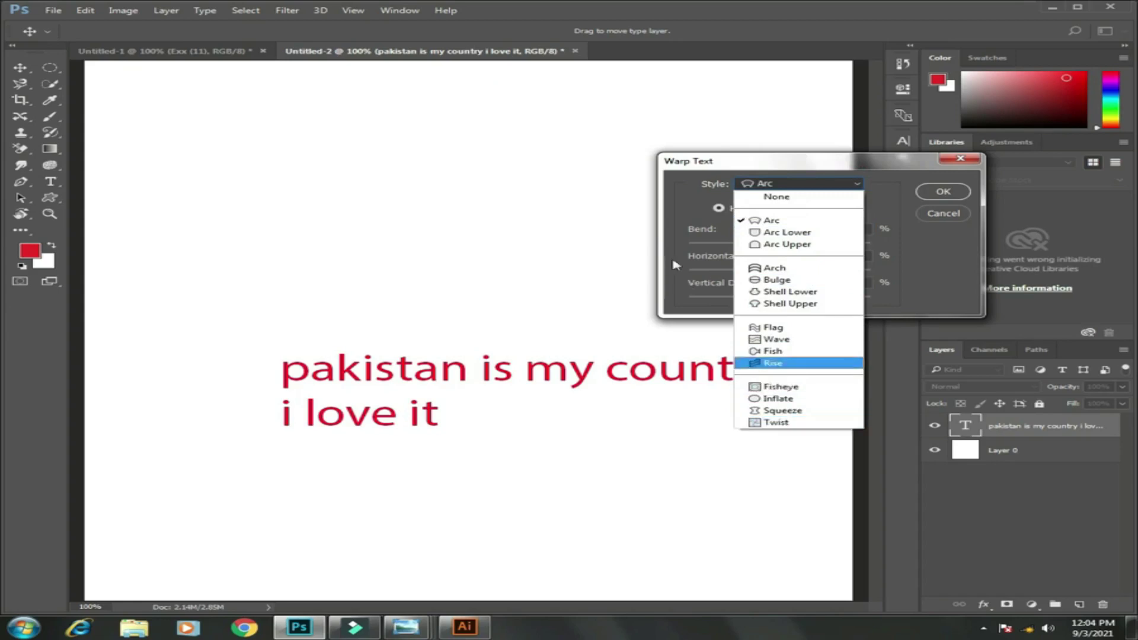
click(796, 119)
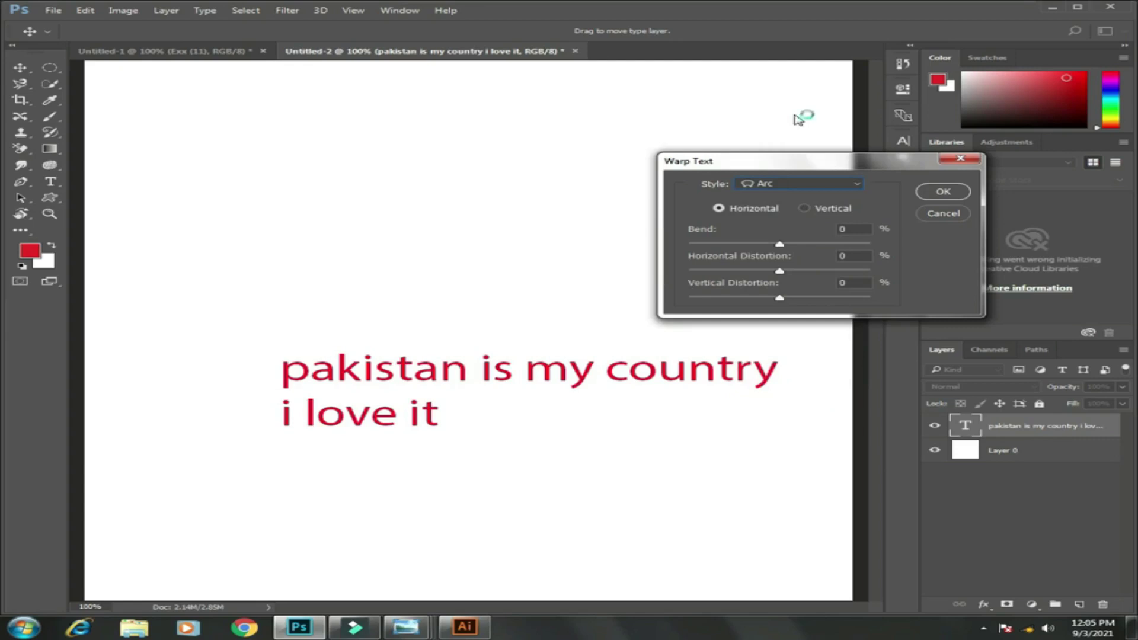
click(946, 217)
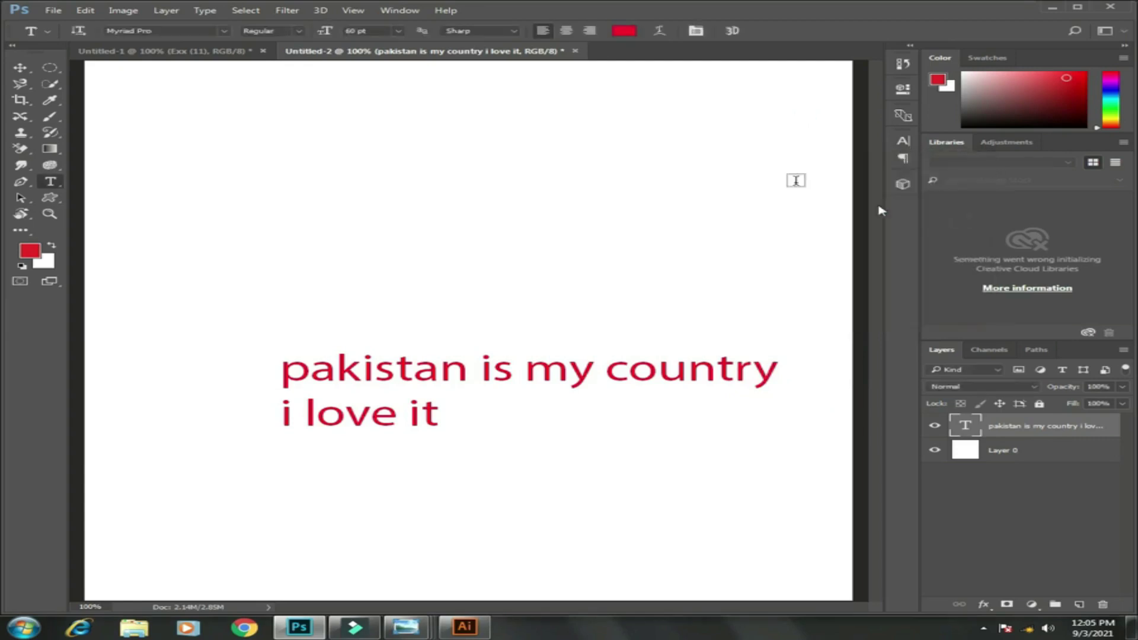
- View the text's character settings, and delete the red text layer
click(696, 31)
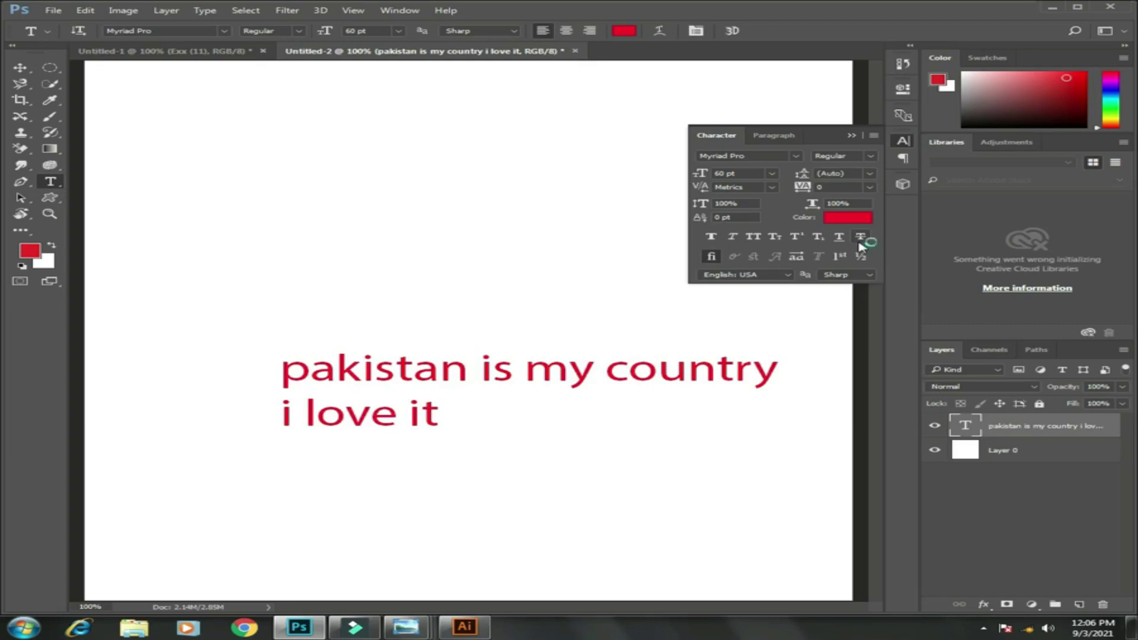
click(902, 141)
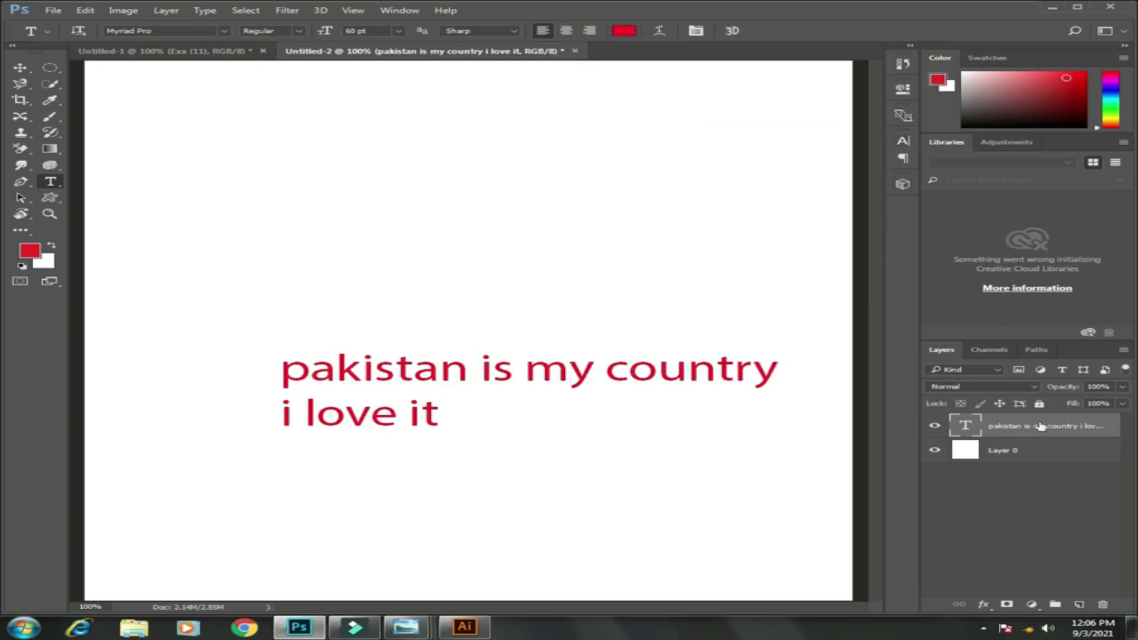
drag(1040, 428, 1103, 605)
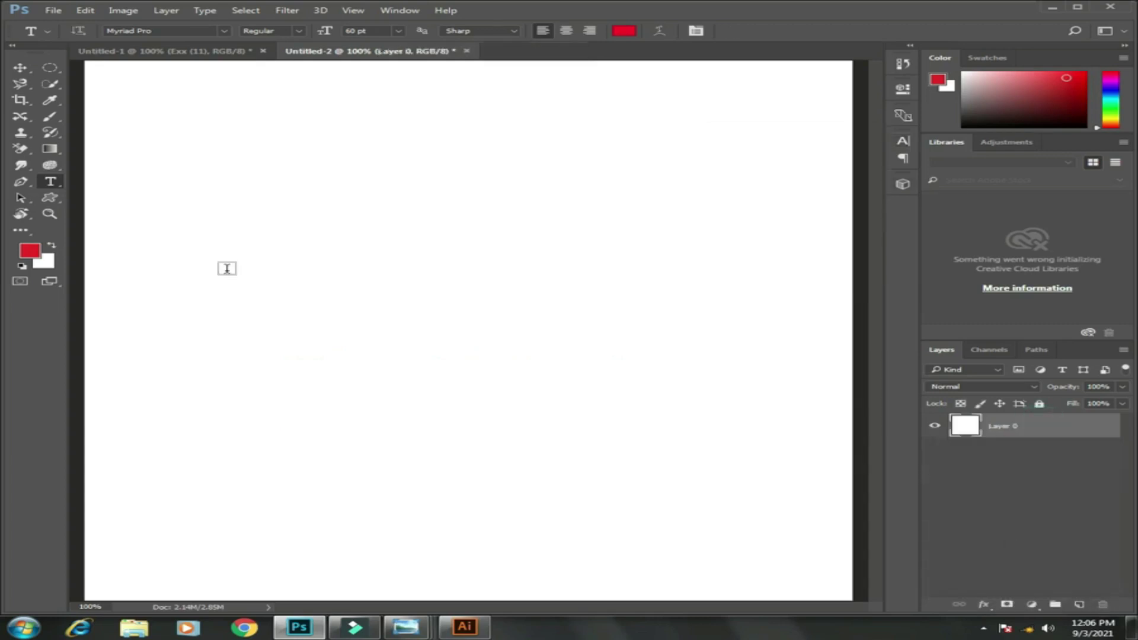
- Write "pakistan" in the left part of the canvas with the Vertical Type tool
click(52, 183)
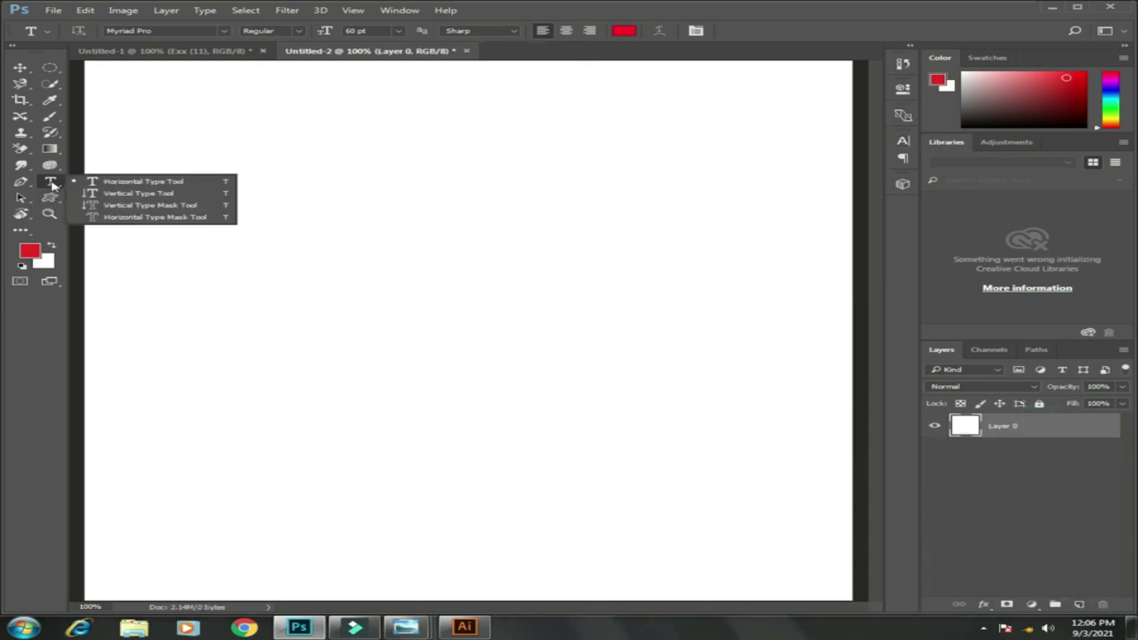
click(129, 198)
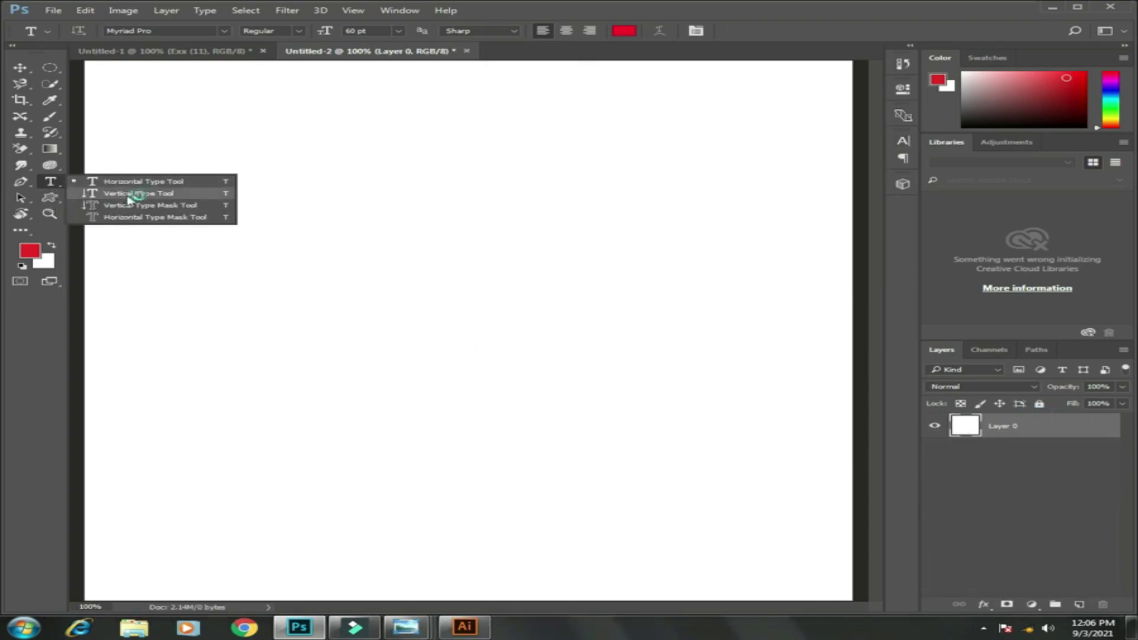
click(256, 192)
text(pakis)
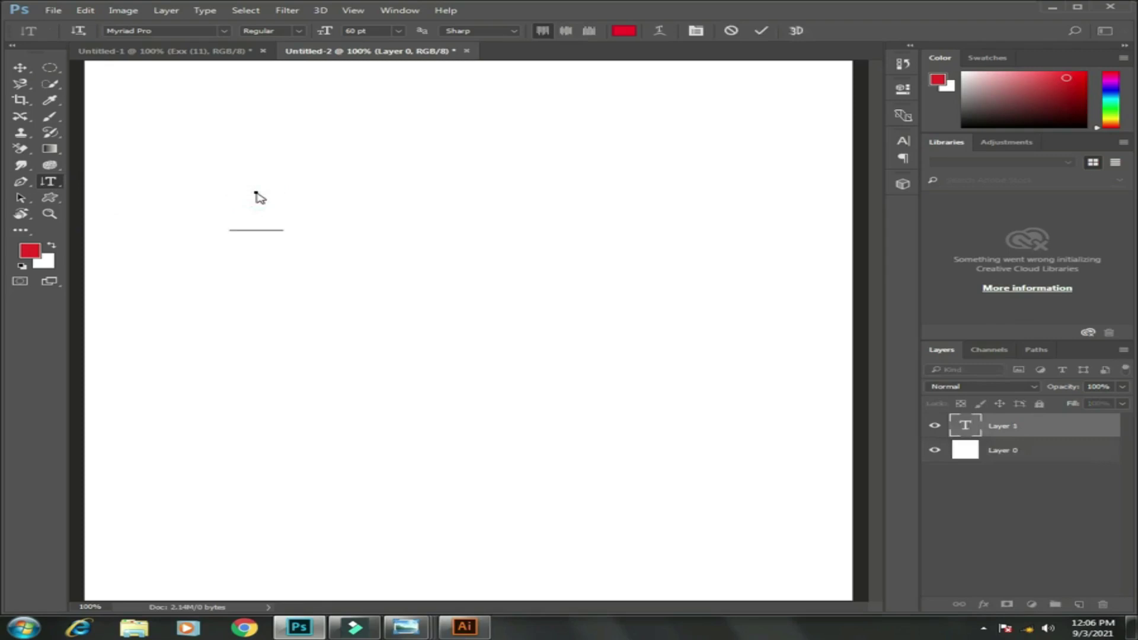
click(259, 195)
text(tan)
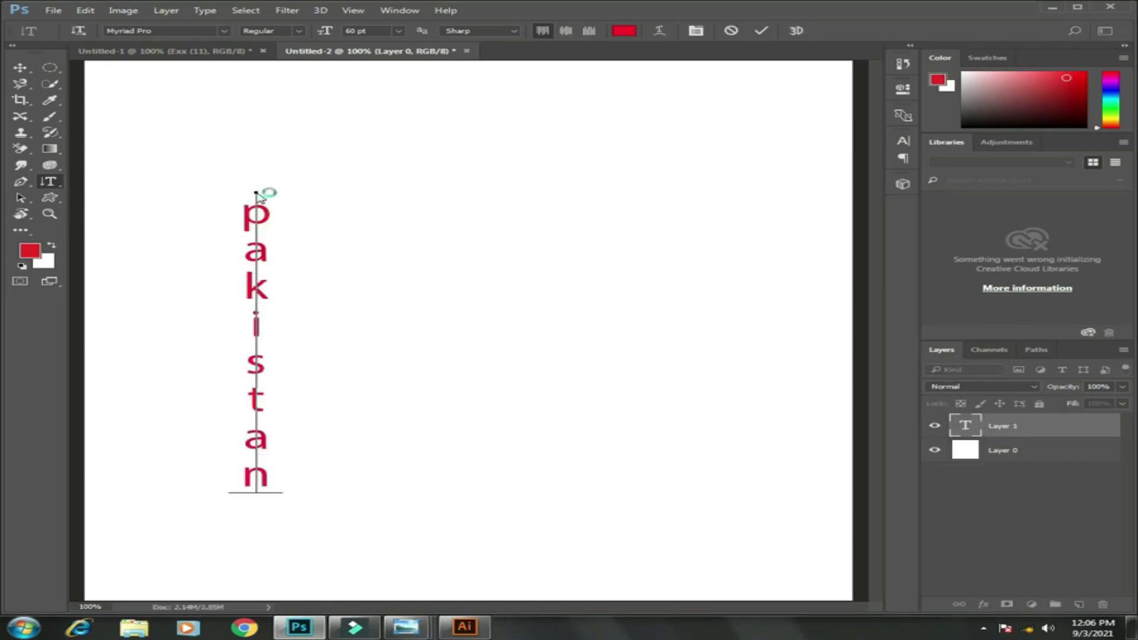
click(21, 68)
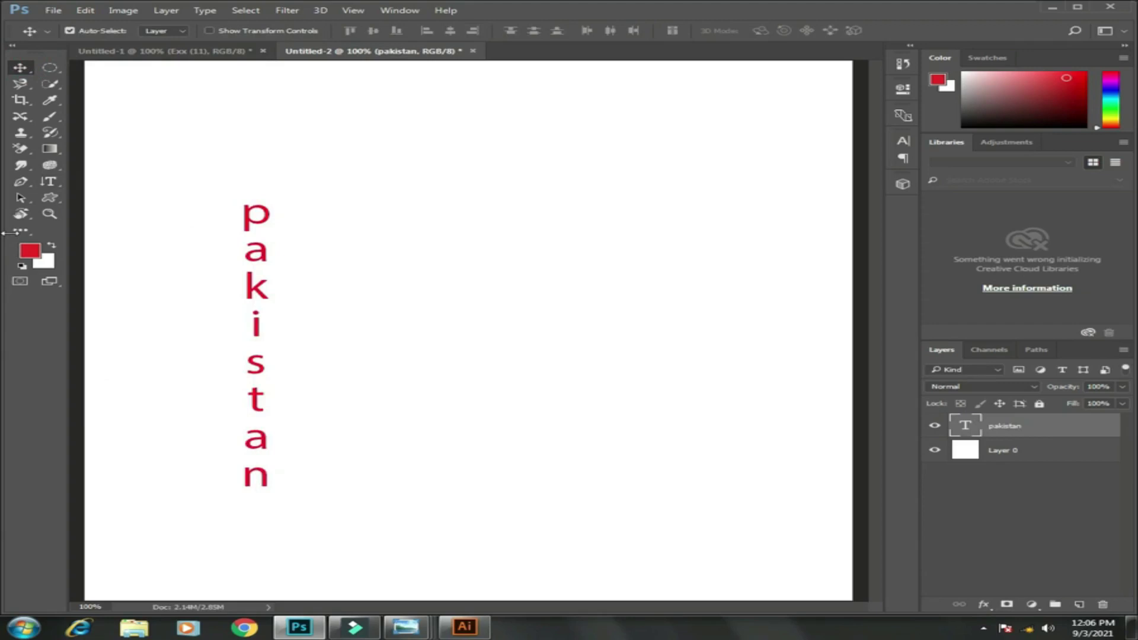
- Create a "fruit chart" selection across the food photo in Untitled-1 with the Horizontal Type Mask tool
click(45, 187)
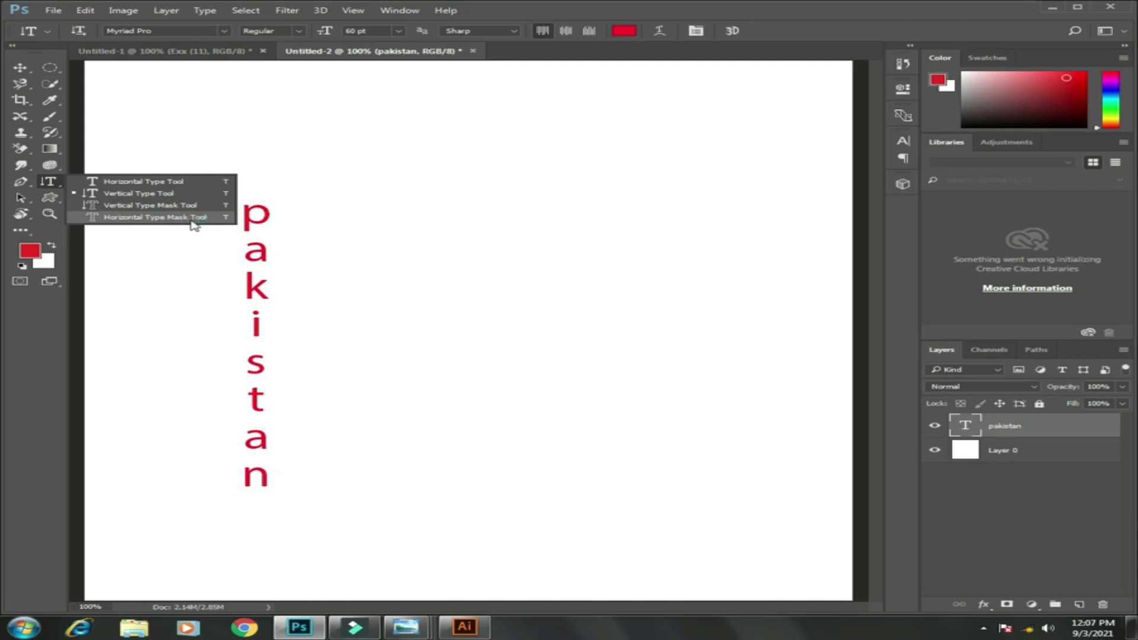
click(220, 53)
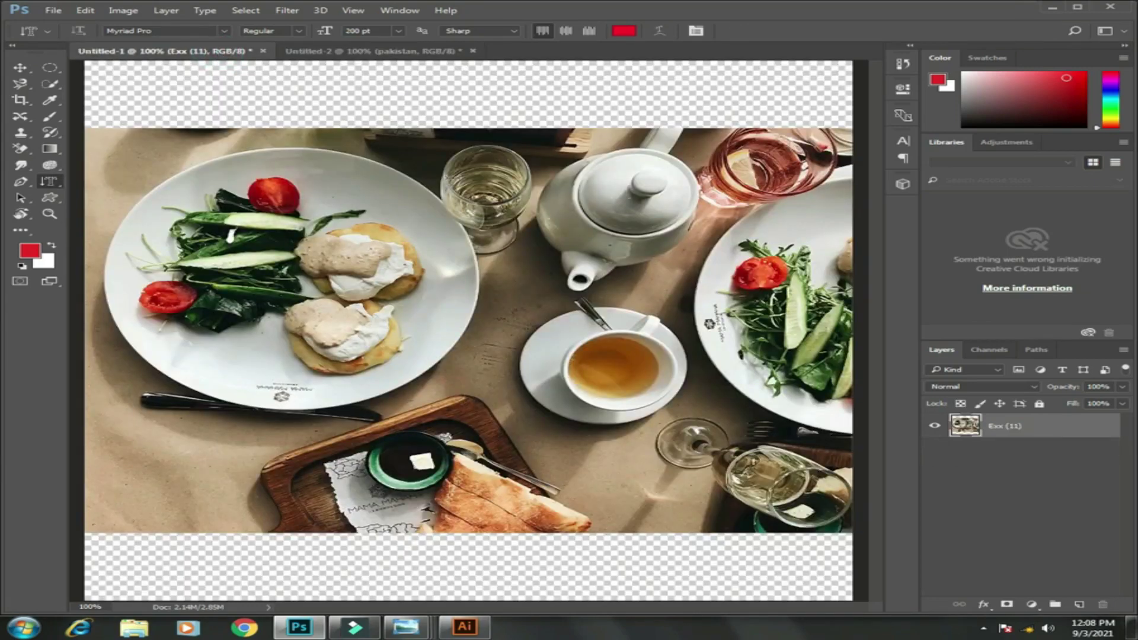
right_click(49, 181)
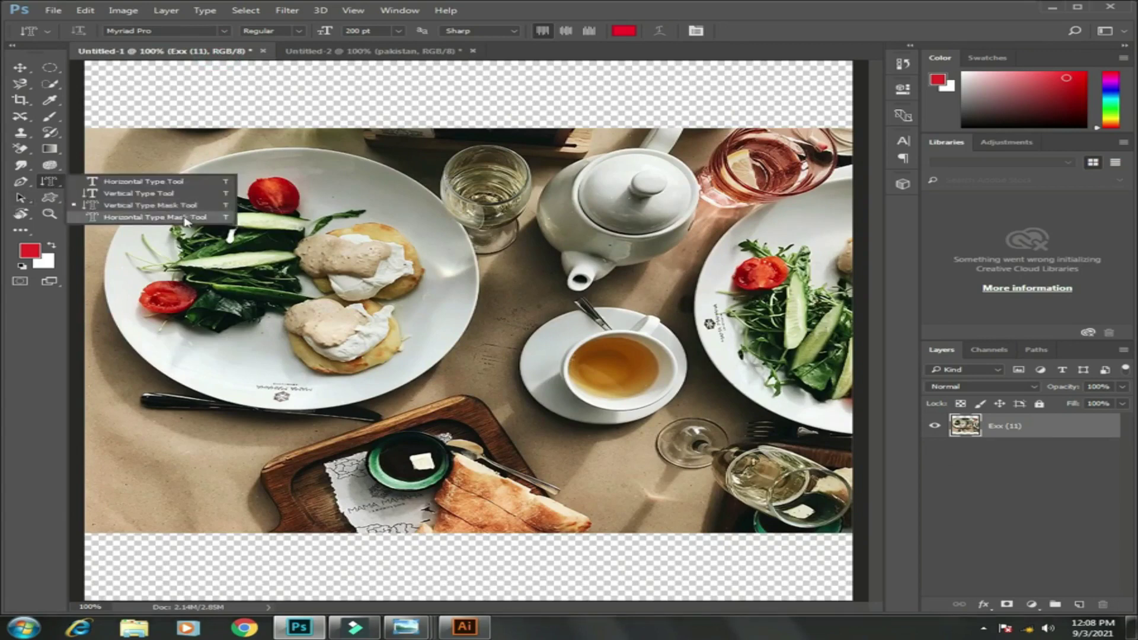
click(186, 218)
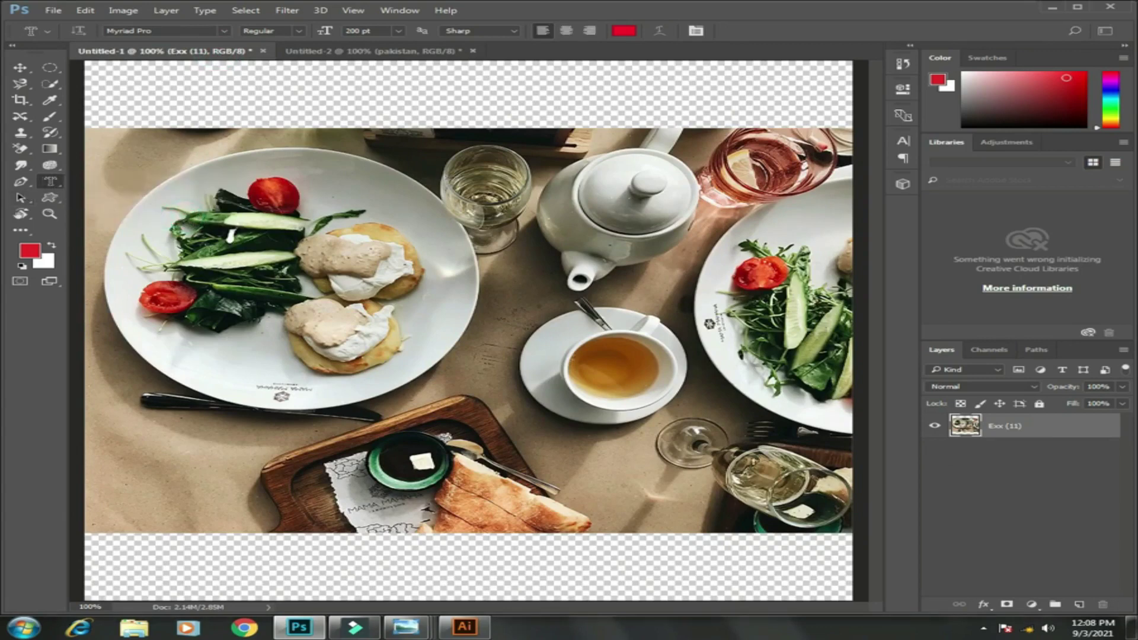
click(116, 328)
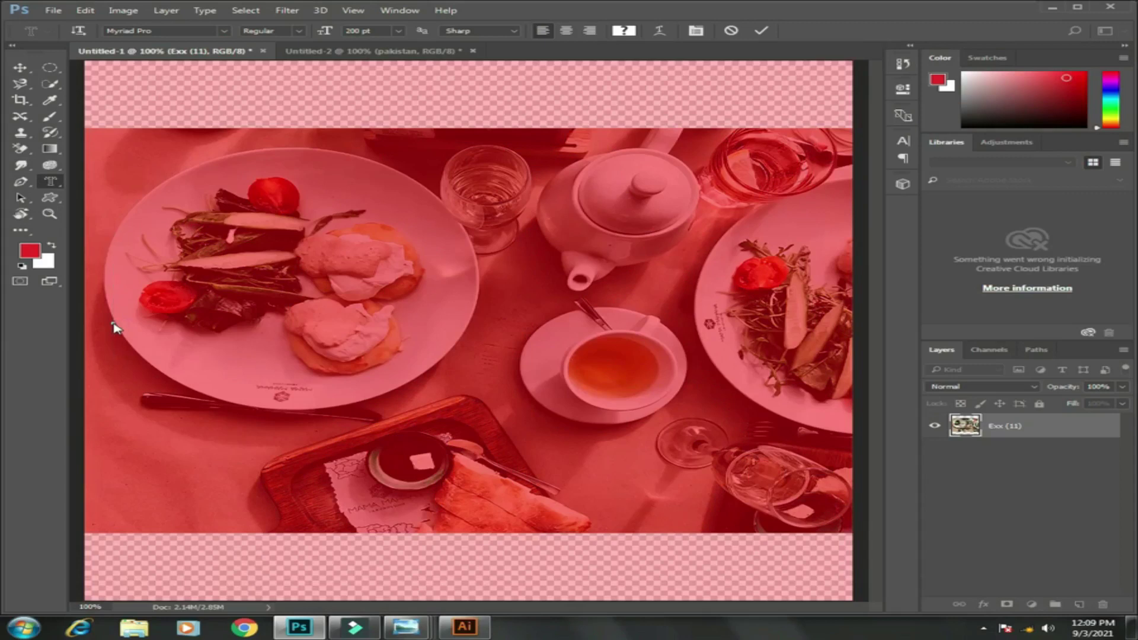
text(frui)
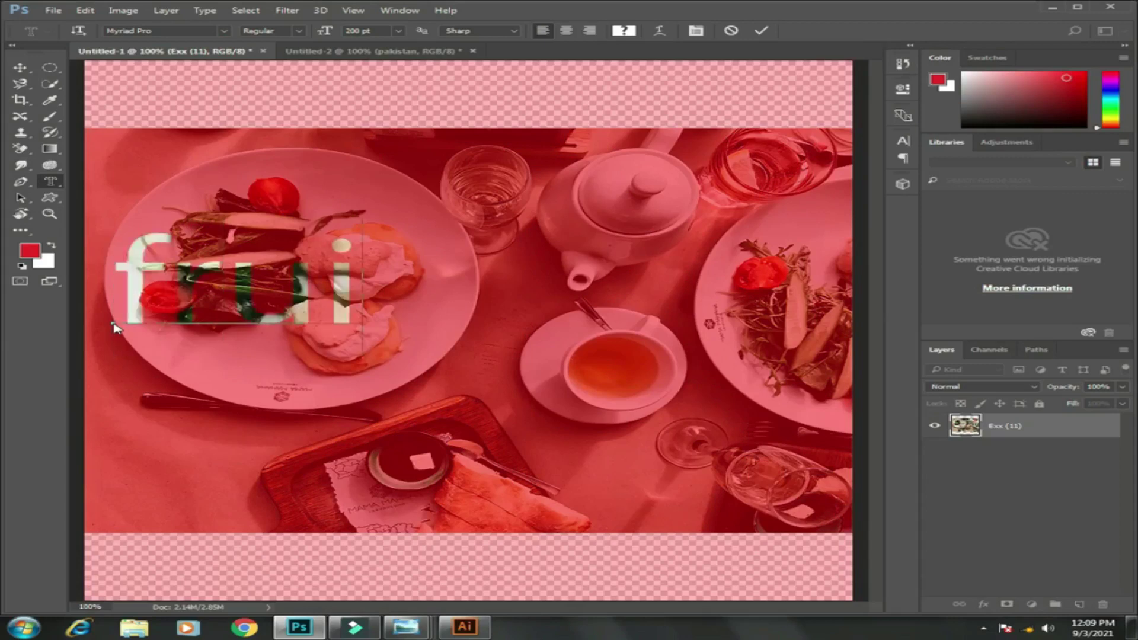
text(t chart)
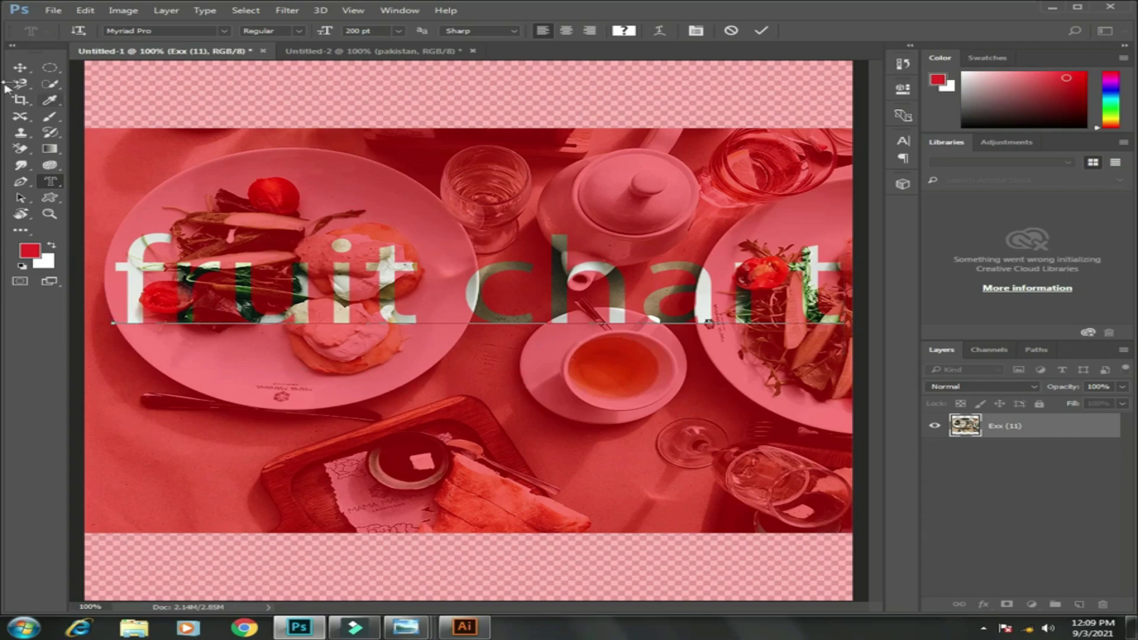
click(19, 70)
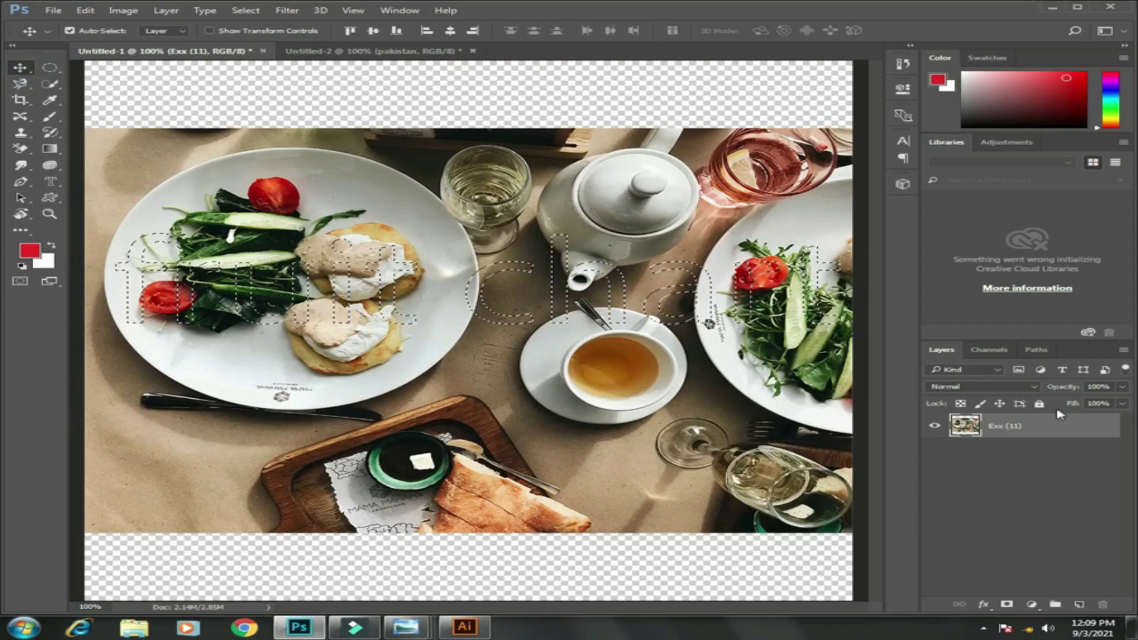
- Copy the text-shaped selection to a new layer and hide the Exx (11) photo layer
key(ctrl+j)
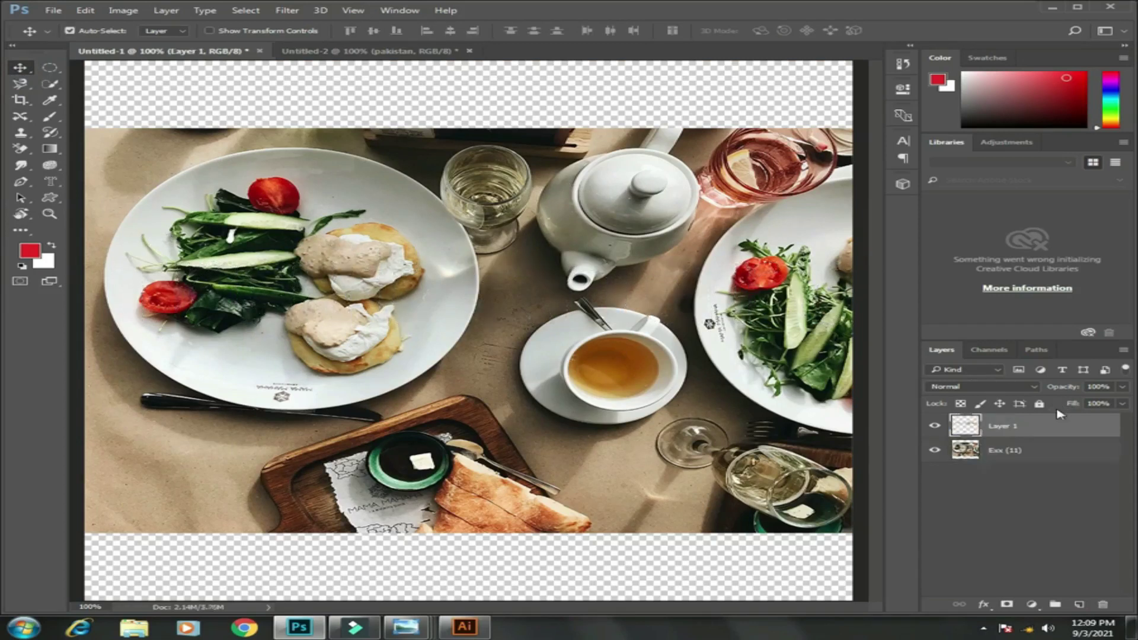
click(934, 452)
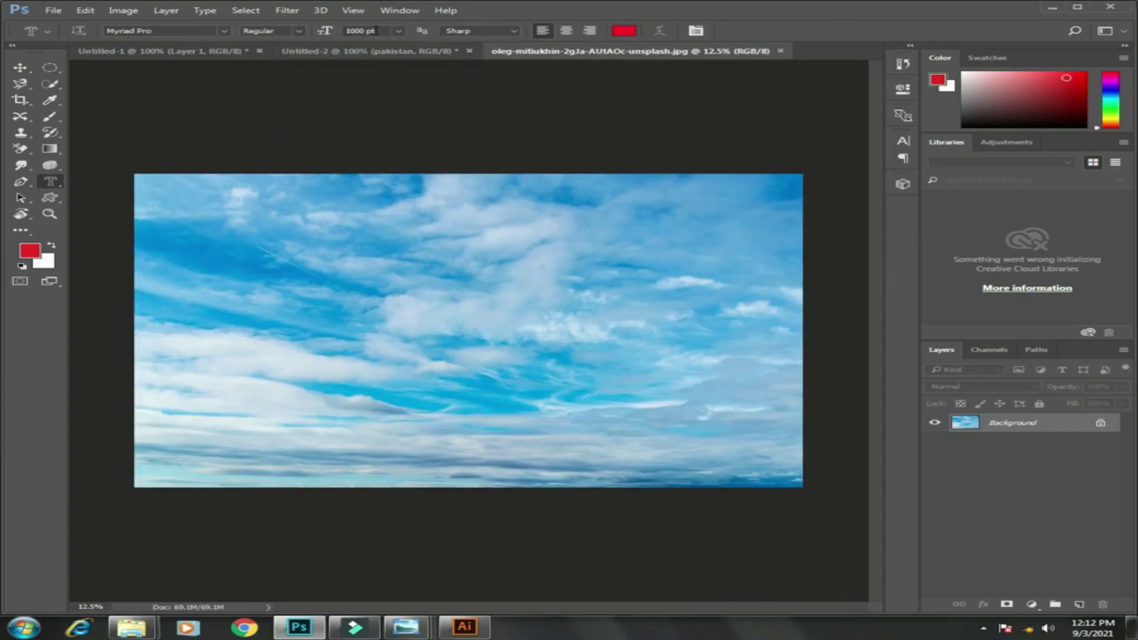
- Create a "BLUE SKY" text selection across the sky photo with the Horizontal Type Mask tool
right_click(51, 182)
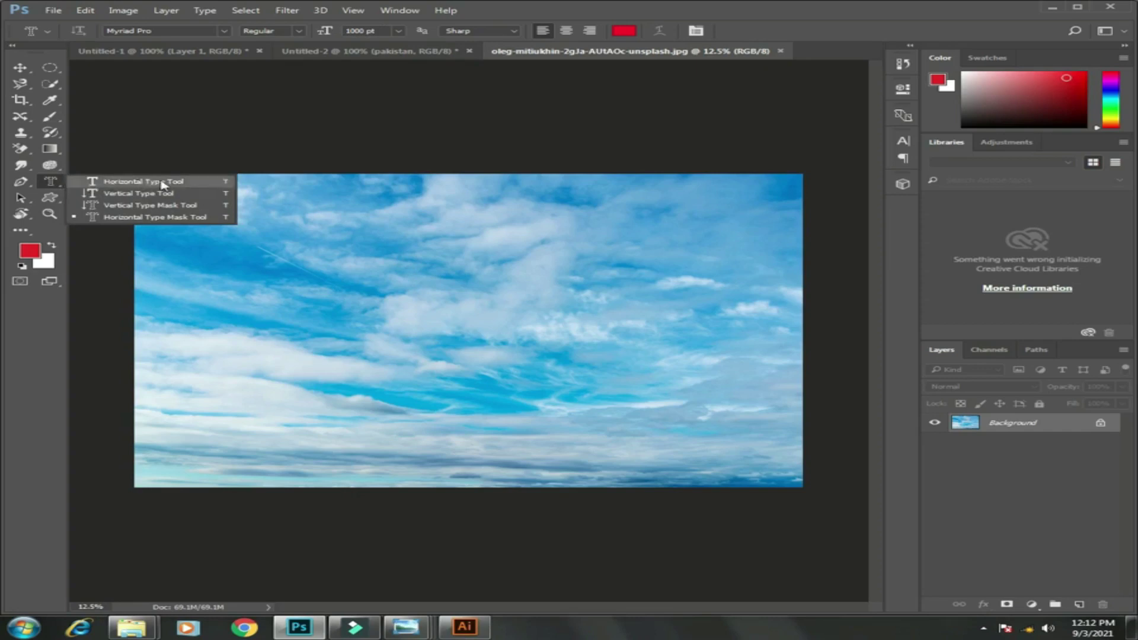
click(179, 218)
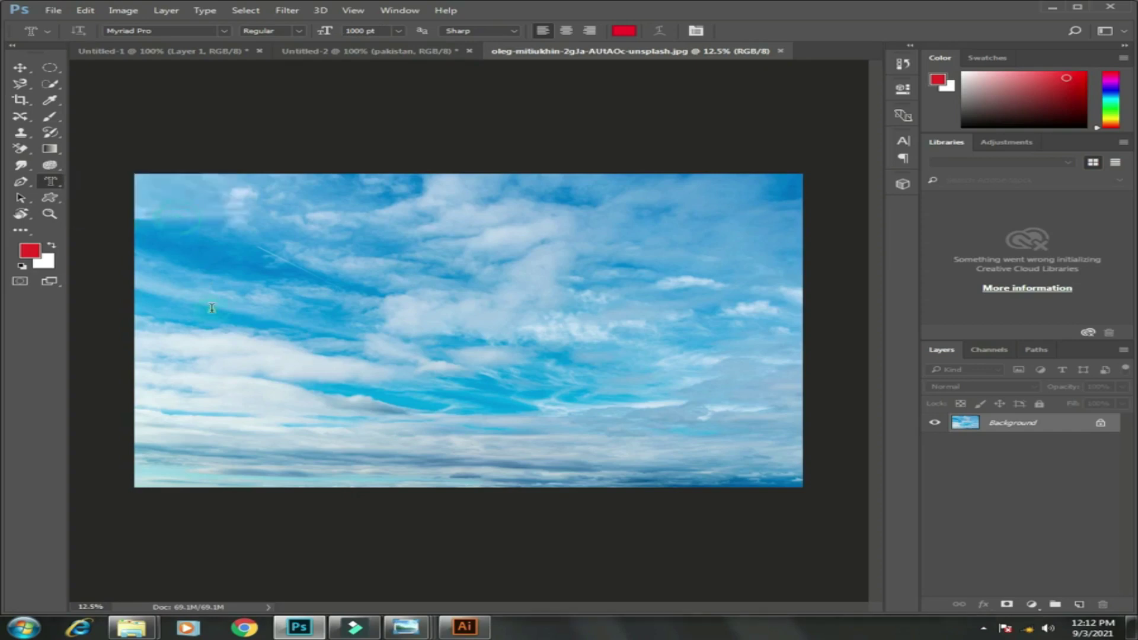
click(212, 308)
text(B)
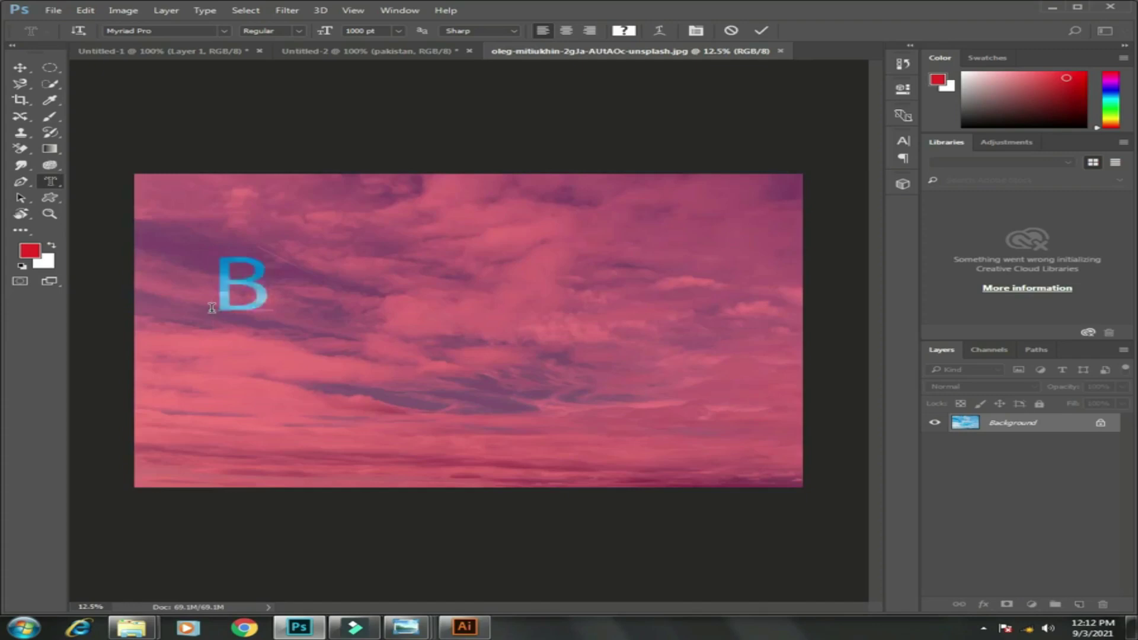
text(LUE)
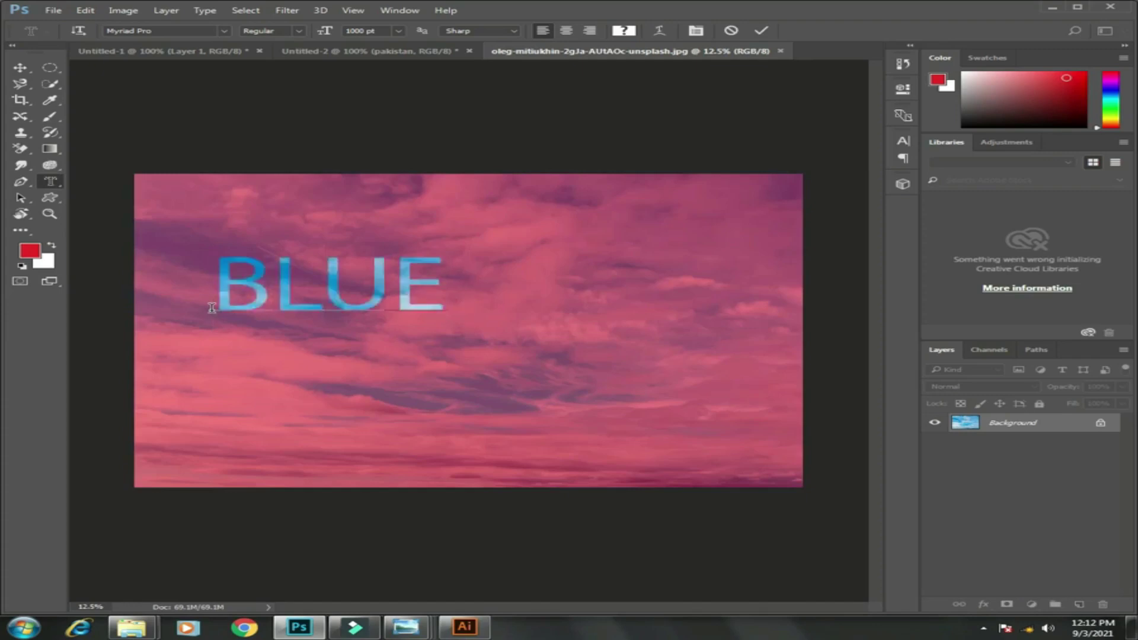
text( SKY)
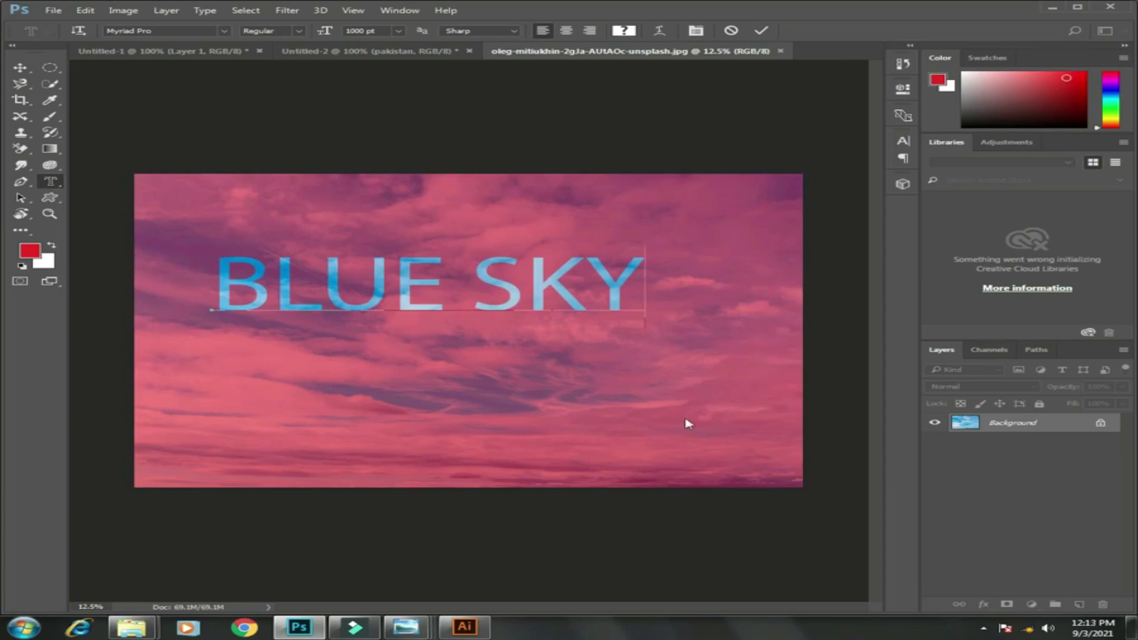
key(ctrl+Return)
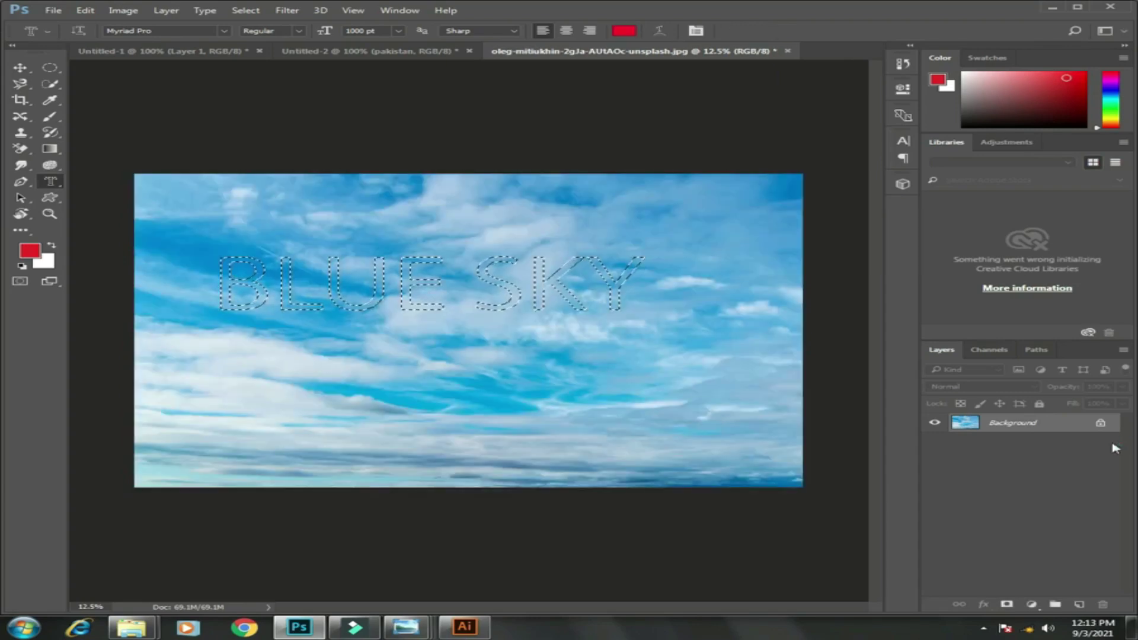
- Try copying the "BLUE SKY" selection to a new layer with the Background hidden, and undo it
key(ctrl+j)
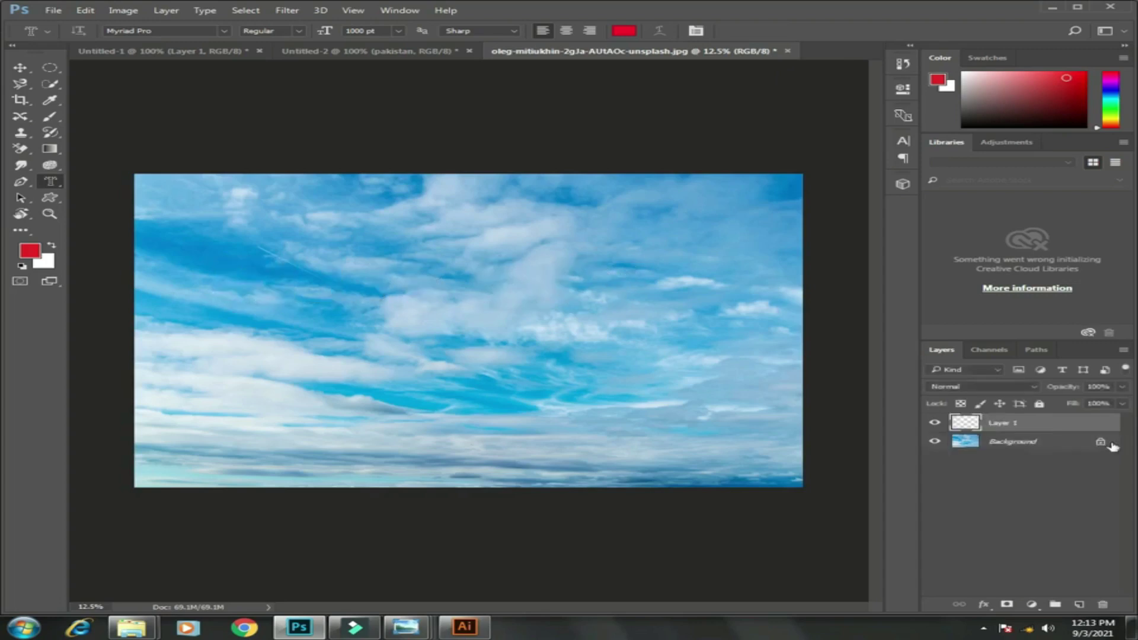
click(935, 442)
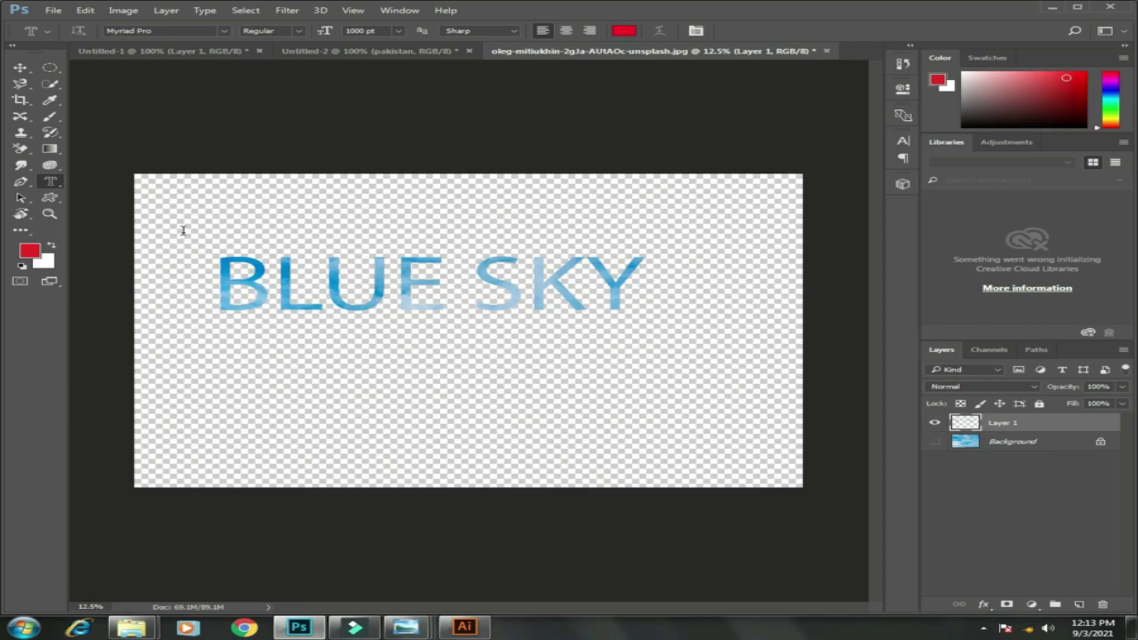
key(ctrl+z)
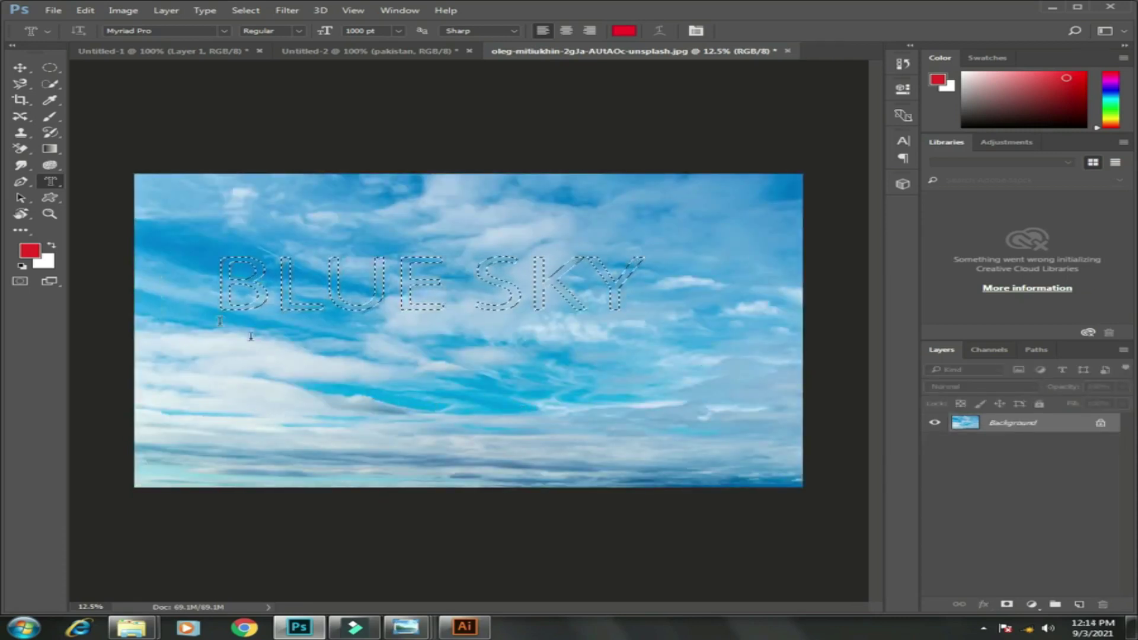
- Copy the inverse of the "BLUE SKY" selection to a new layer and hide the original sky layer
click(248, 11)
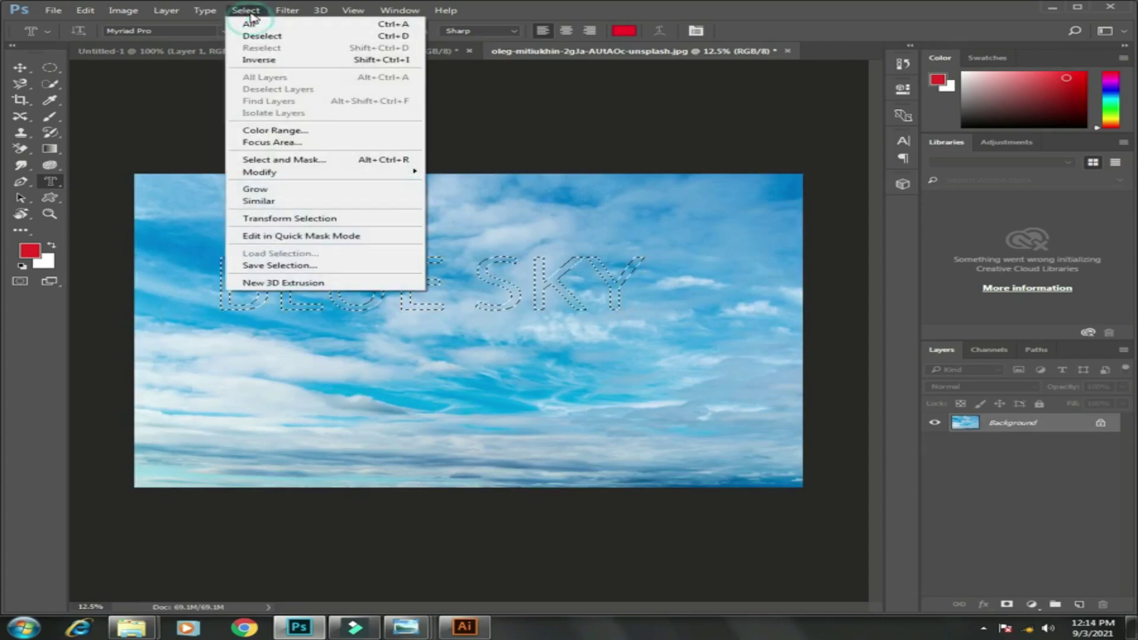
click(296, 61)
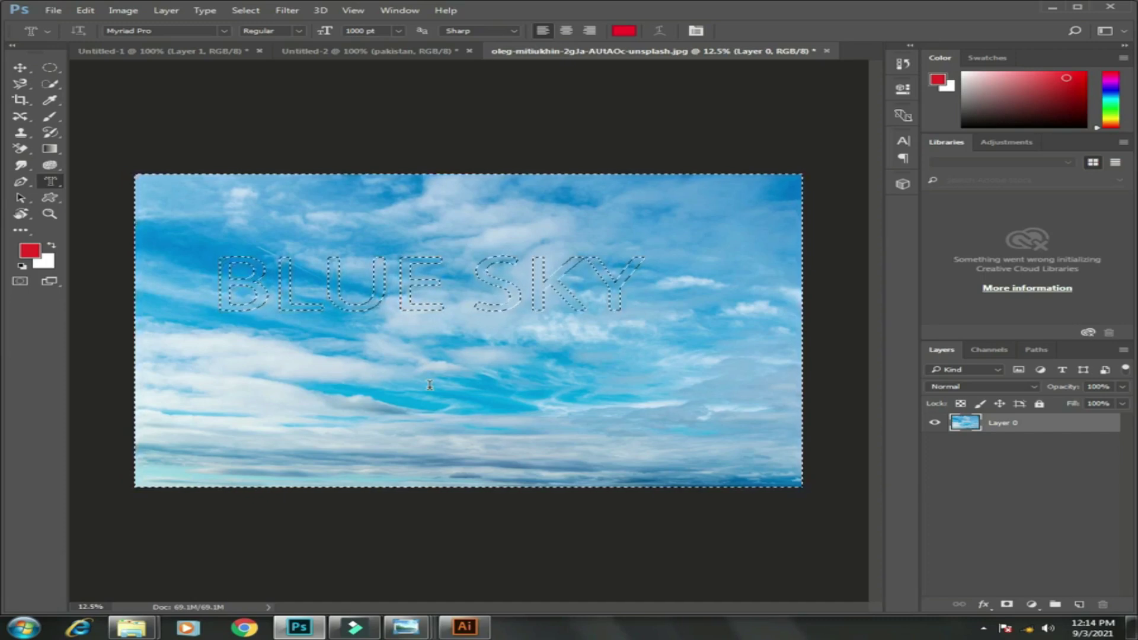
key(ctrl+j)
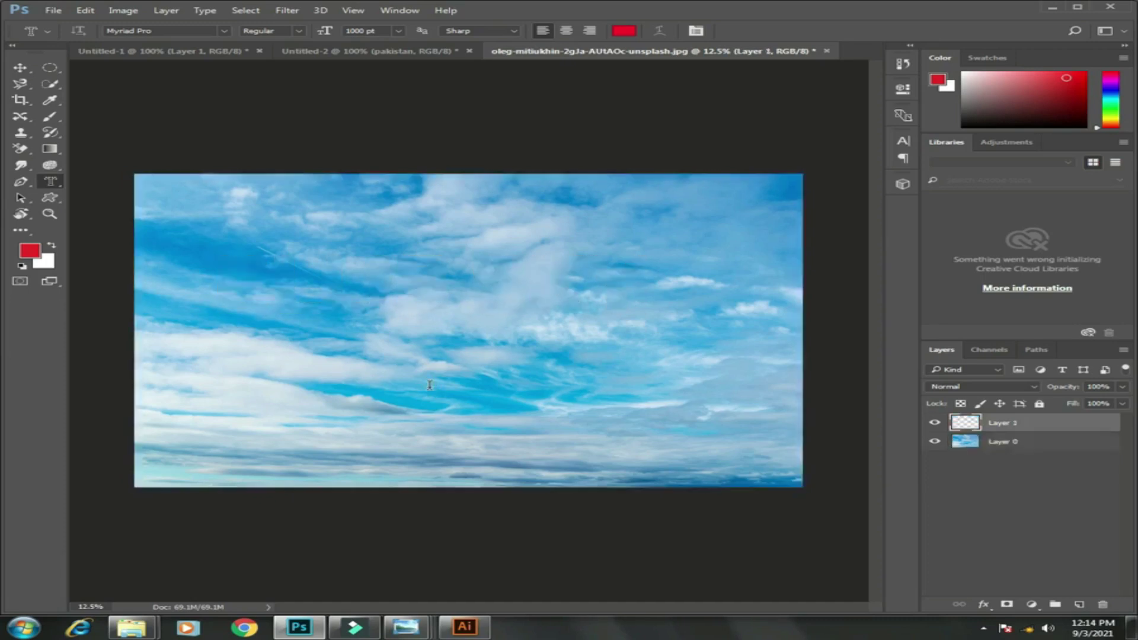
click(934, 441)
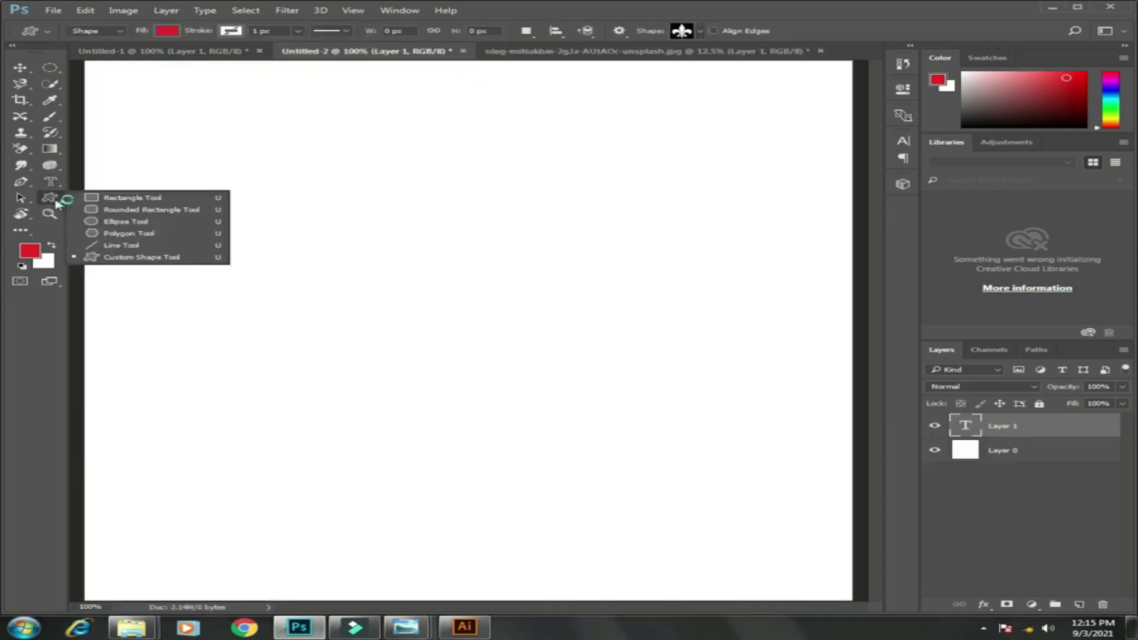
- Draw four separate red rectangles down the Untitled-2 canvas, the lower two about 67 × 97 px and 110 × 119 px
click(100, 197)
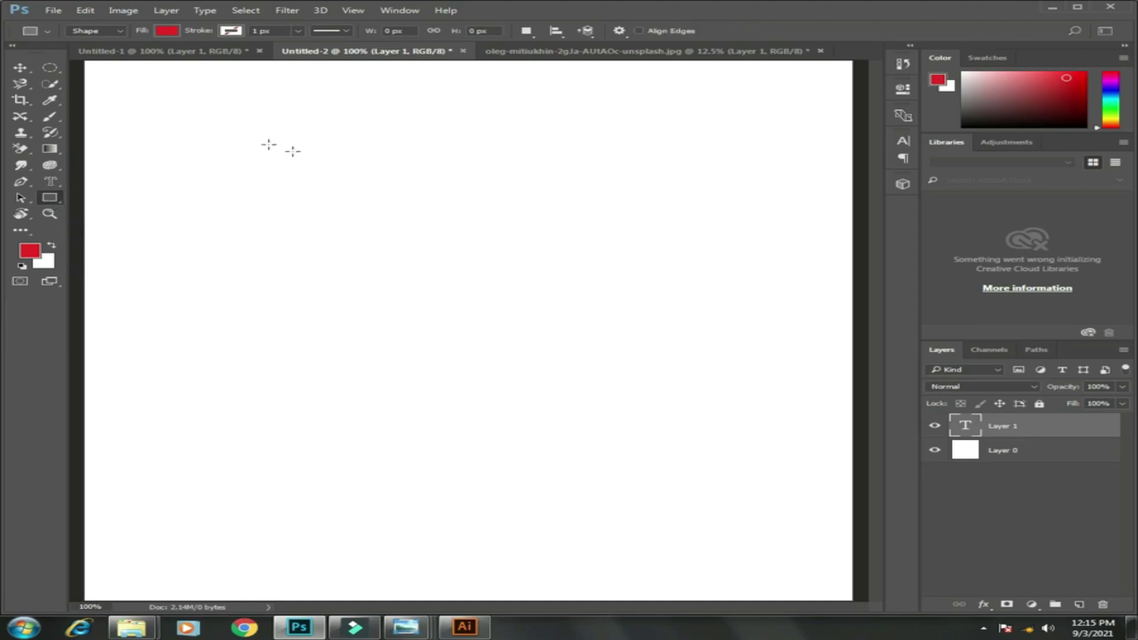
drag(241, 118, 347, 183)
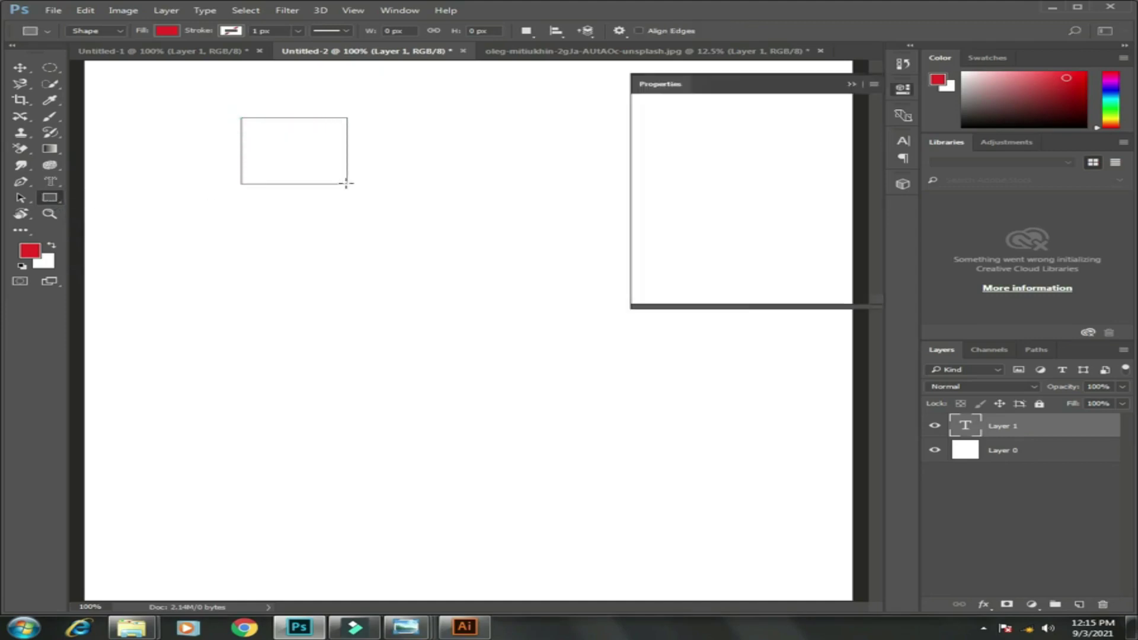
click(852, 84)
drag(300, 241, 366, 298)
drag(282, 356, 342, 417)
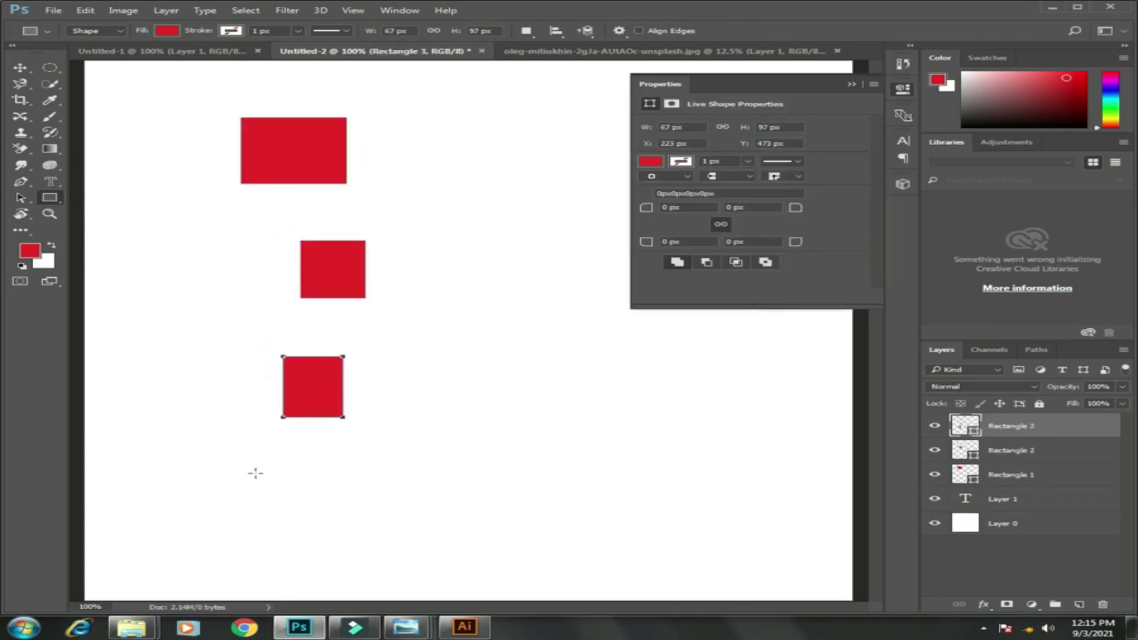
drag(254, 471, 353, 546)
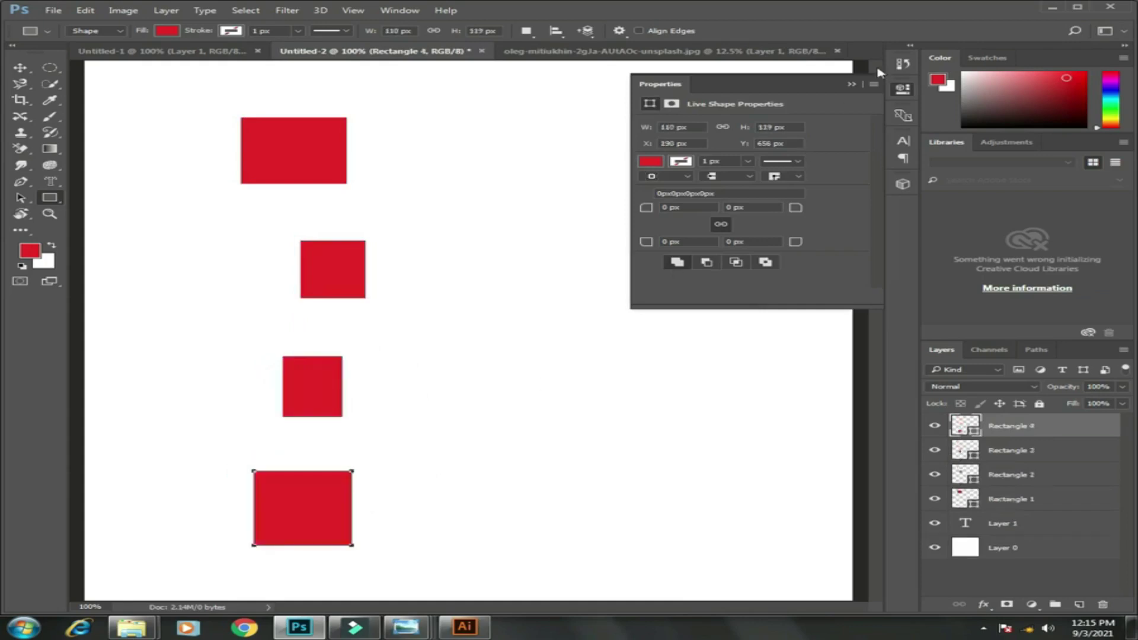
click(851, 84)
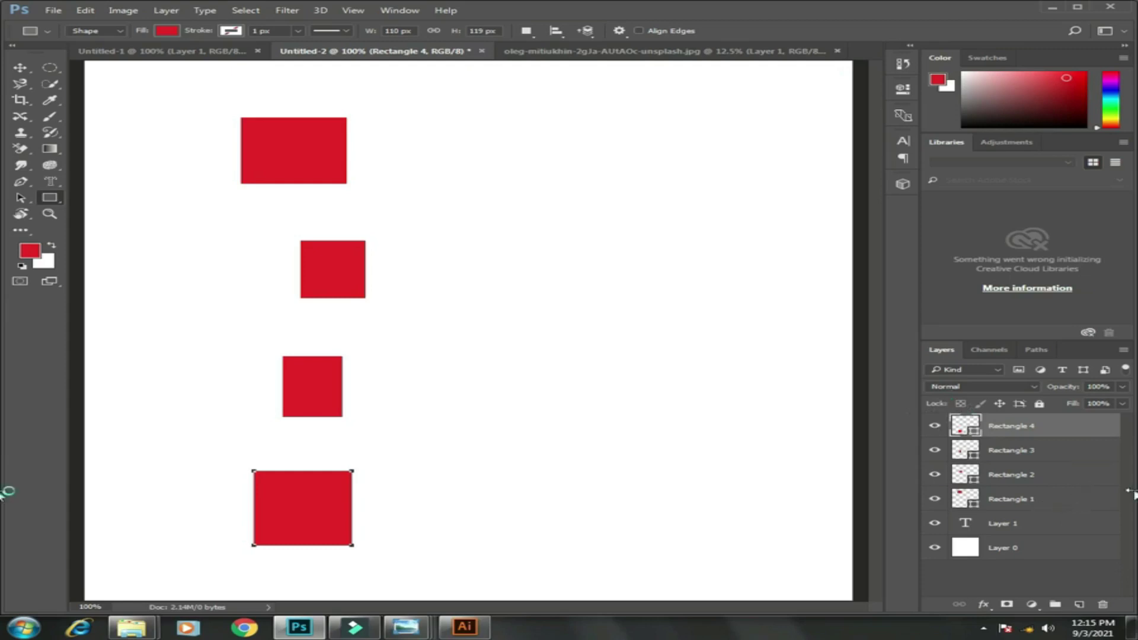
- Select all four rectangle layers and align their right edges with the Move tool
click(1056, 500)
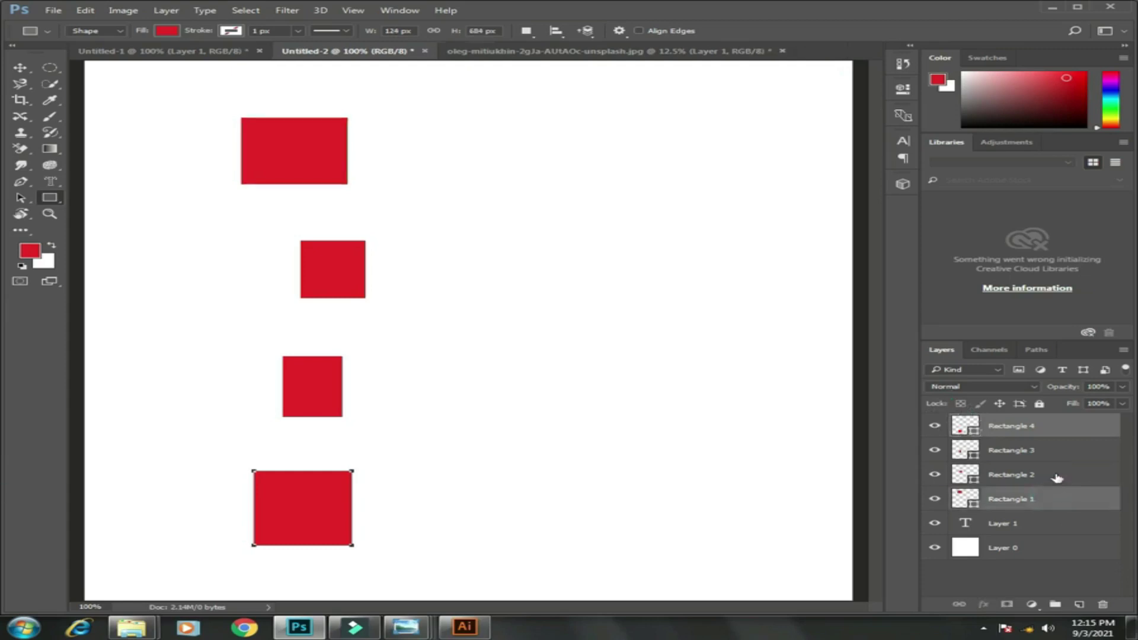
ctrl+click(1056, 474)
ctrl+click(1055, 450)
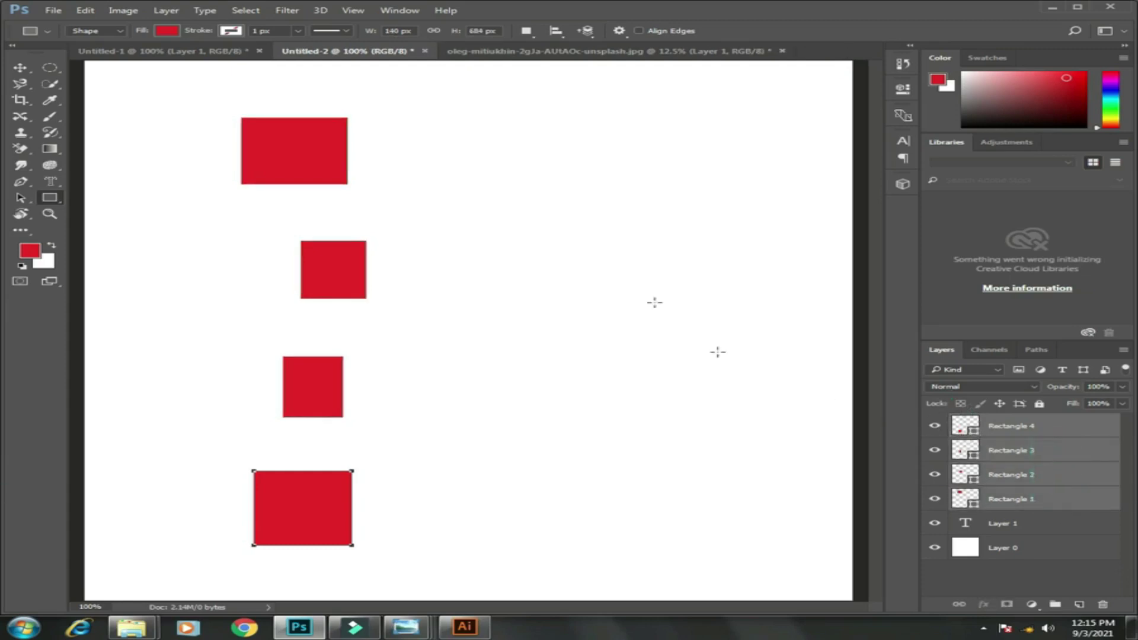
click(19, 67)
click(21, 68)
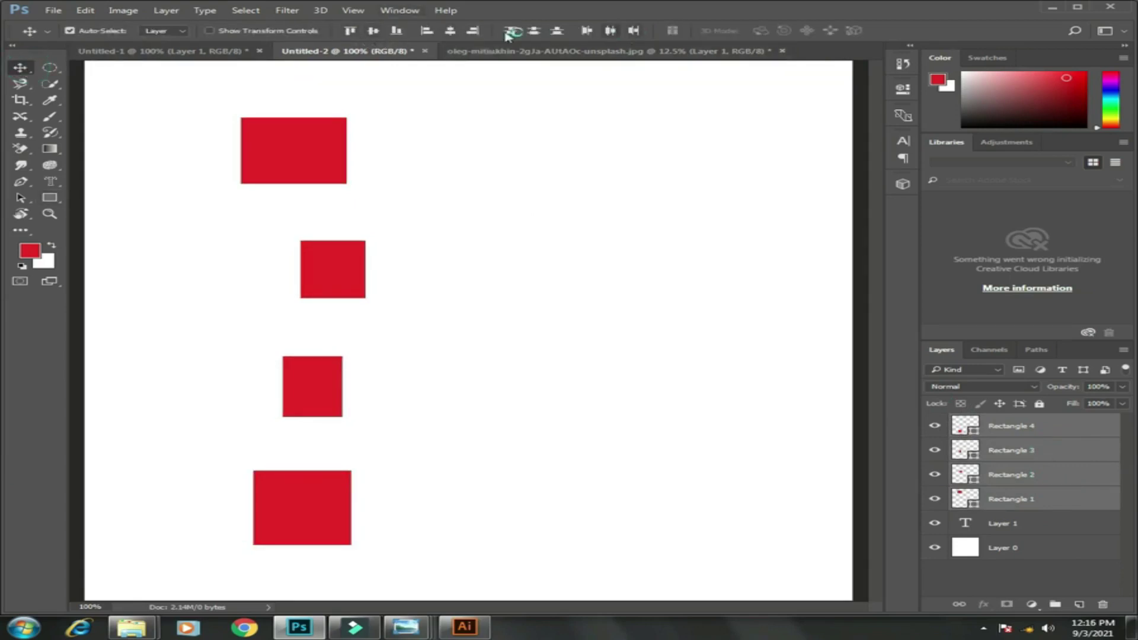
click(473, 35)
click(345, 36)
click(474, 32)
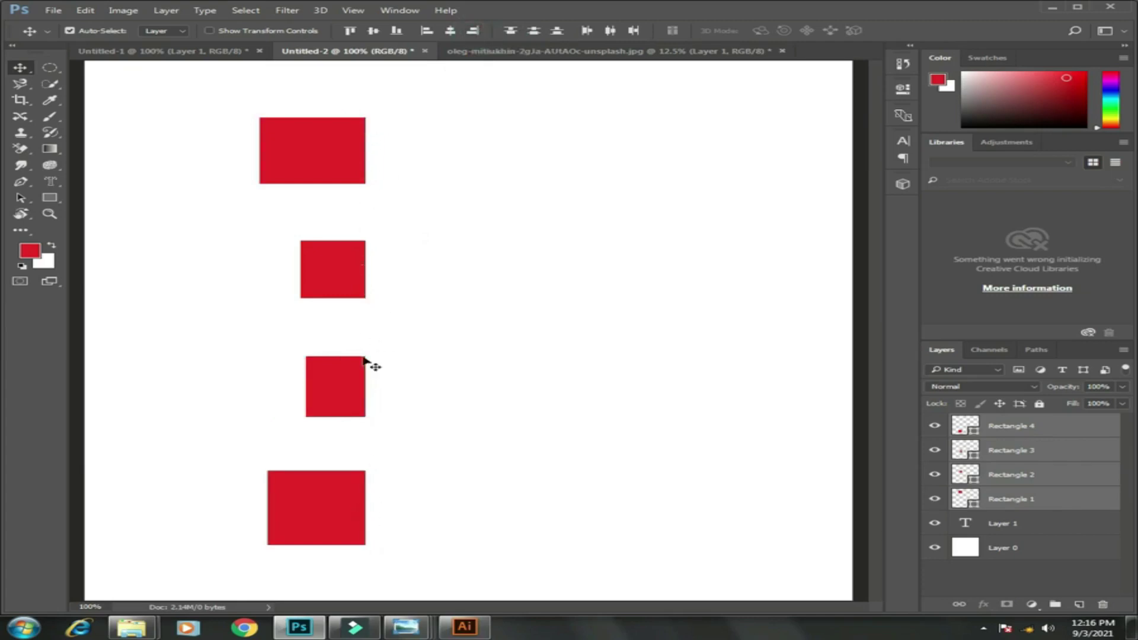
- Align the four rectangles by their left edges and then by their horizontal centers
click(426, 33)
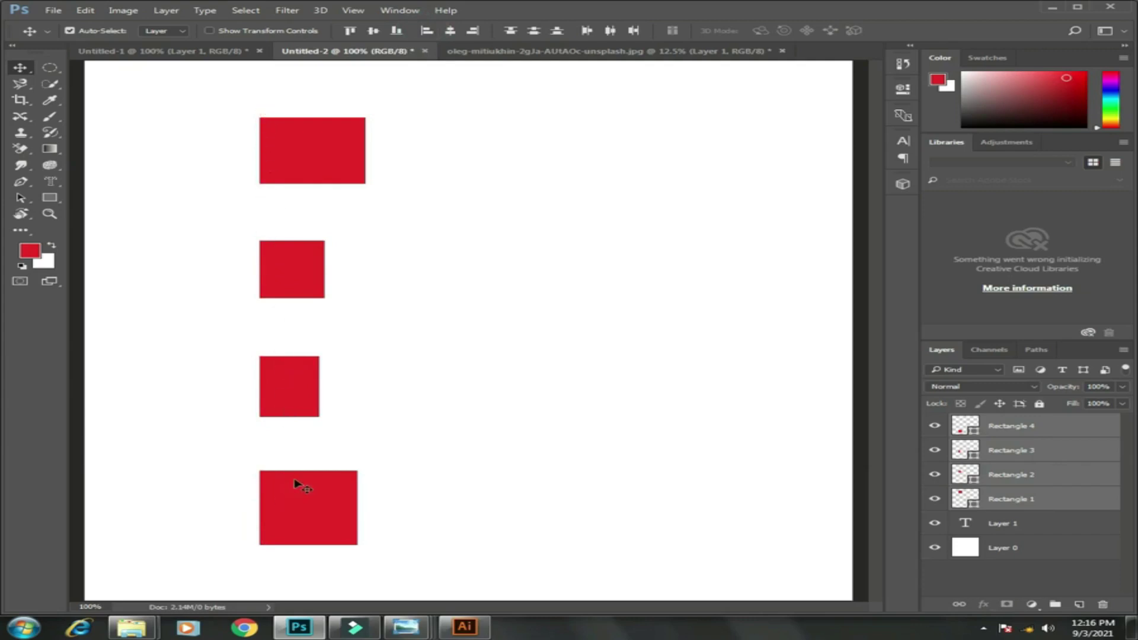
click(450, 32)
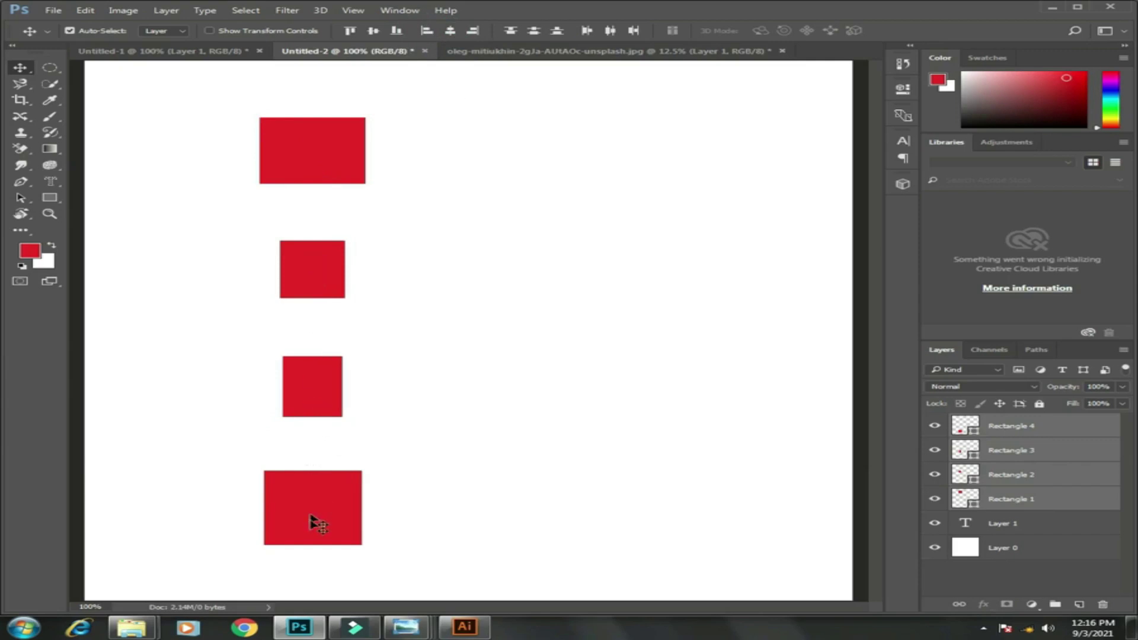
drag(310, 516, 311, 525)
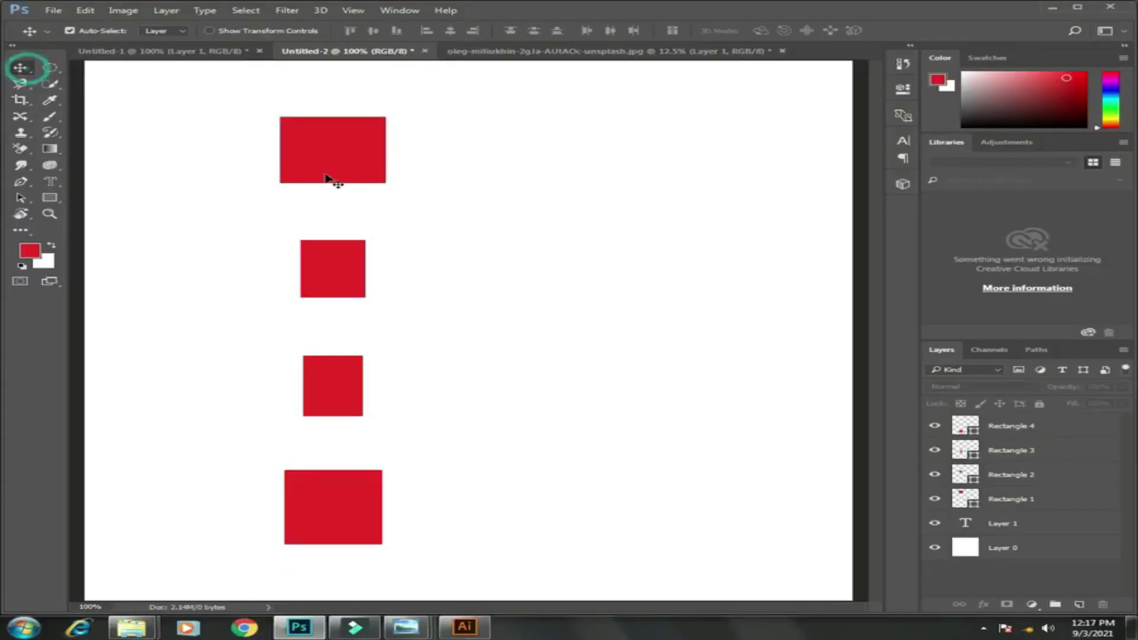
- Move the four rectangles one by one into a loose horizontal row across the upper canvas
drag(320, 163, 219, 246)
drag(344, 267, 437, 238)
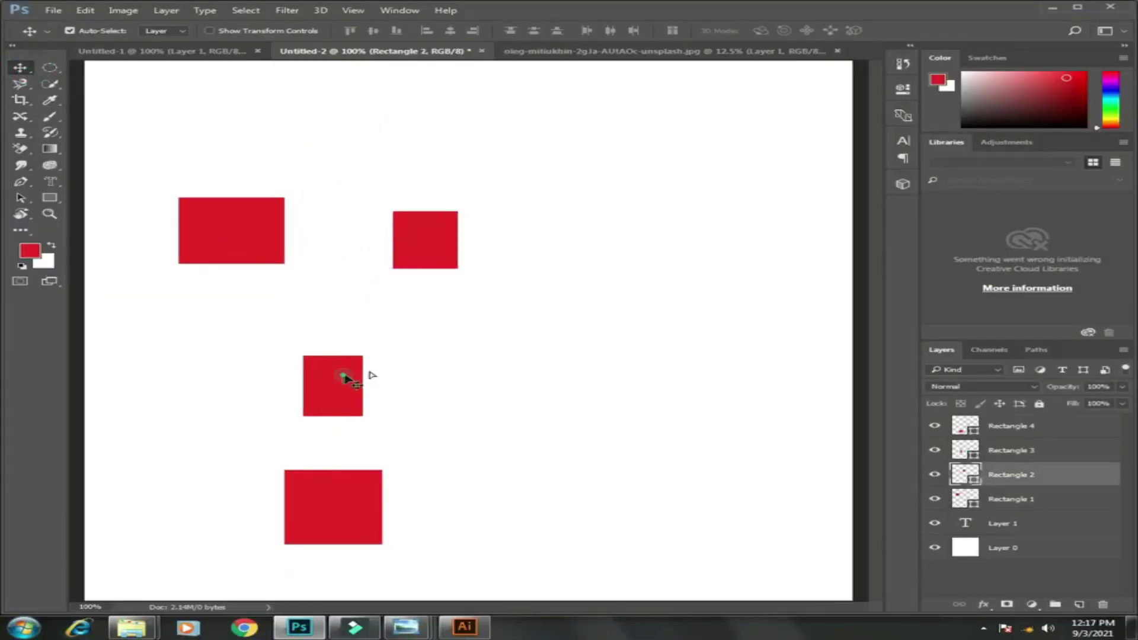
drag(364, 361, 628, 214)
drag(374, 480, 769, 232)
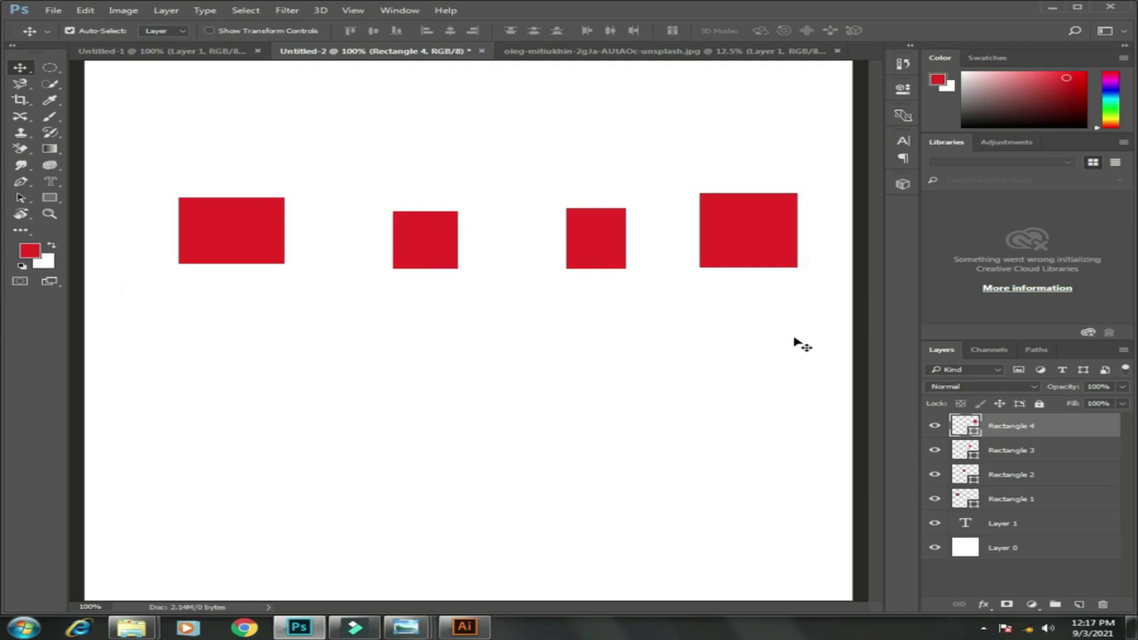
- Select all four rectangle layers and align their top edges
shift+click(1041, 500)
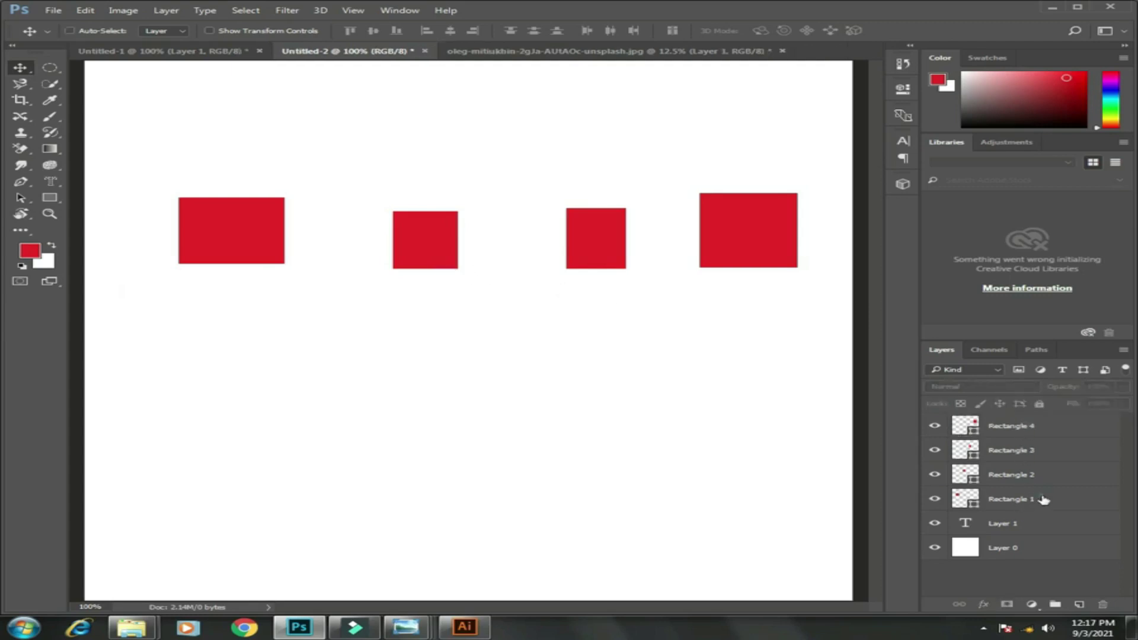
click(1042, 500)
shift+click(1042, 476)
shift+click(1042, 452)
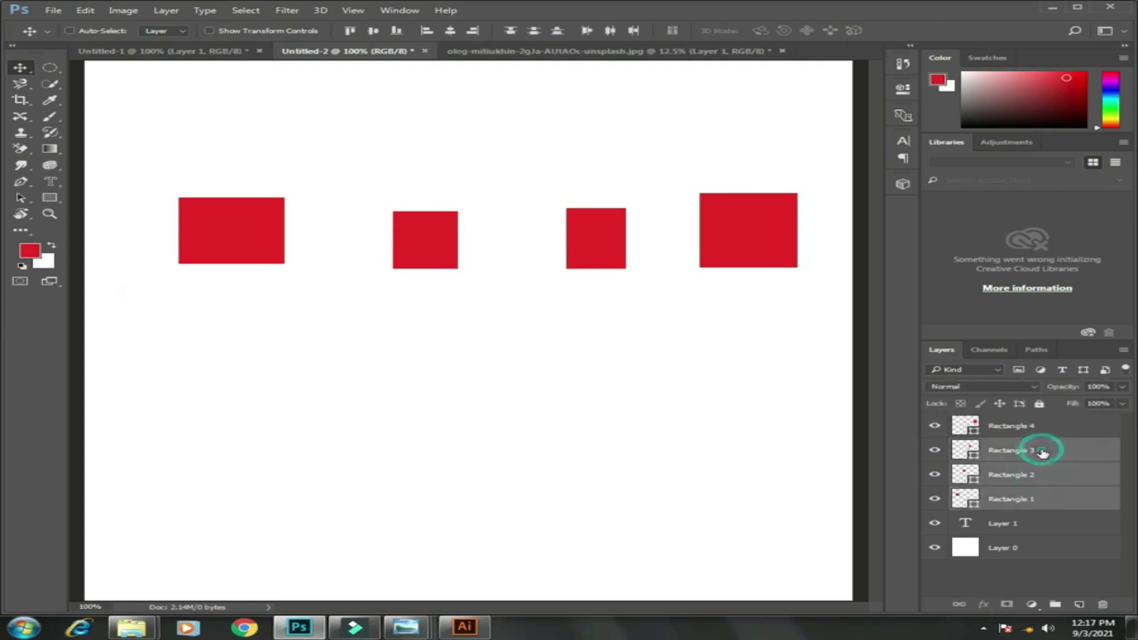
shift+click(1042, 425)
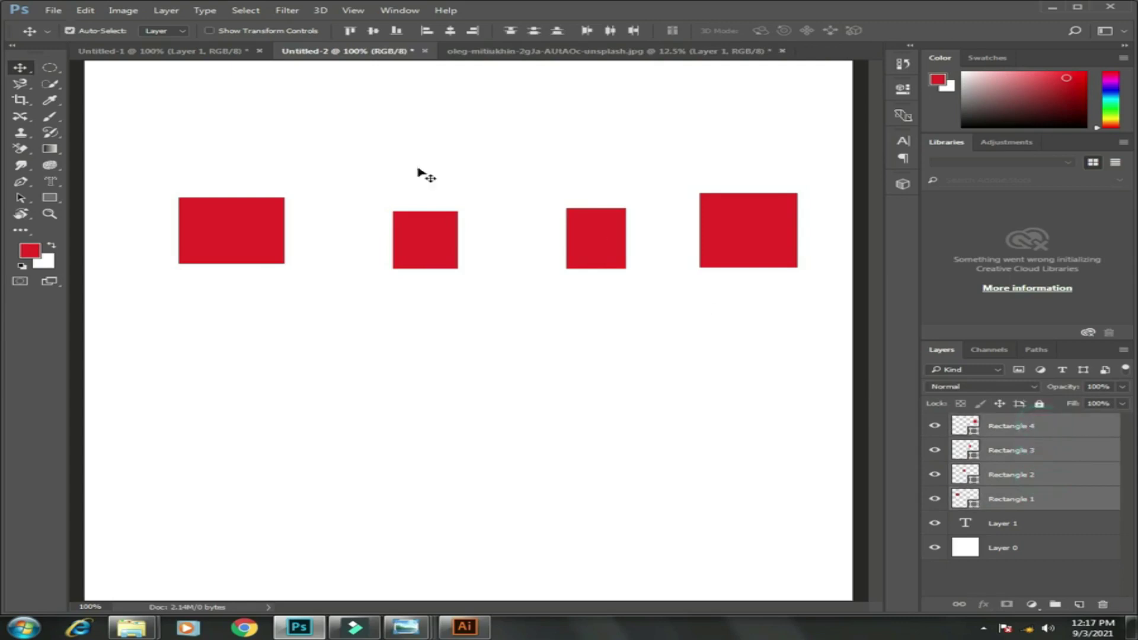
click(353, 31)
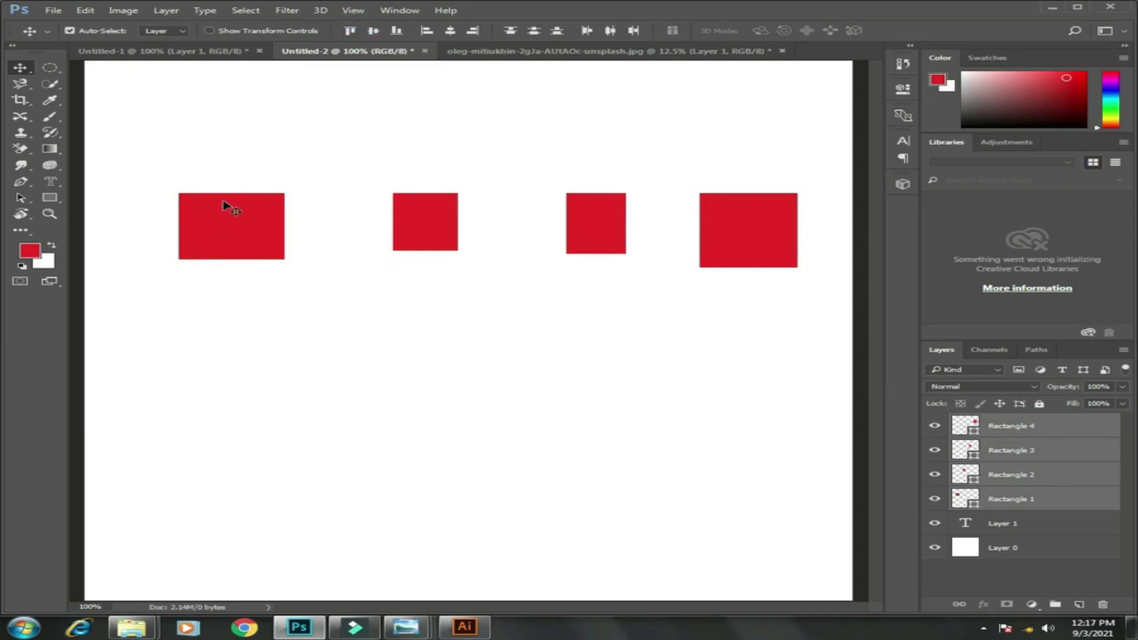
- Align the row of rectangles by their bottom edges and then by their vertical centers
click(397, 35)
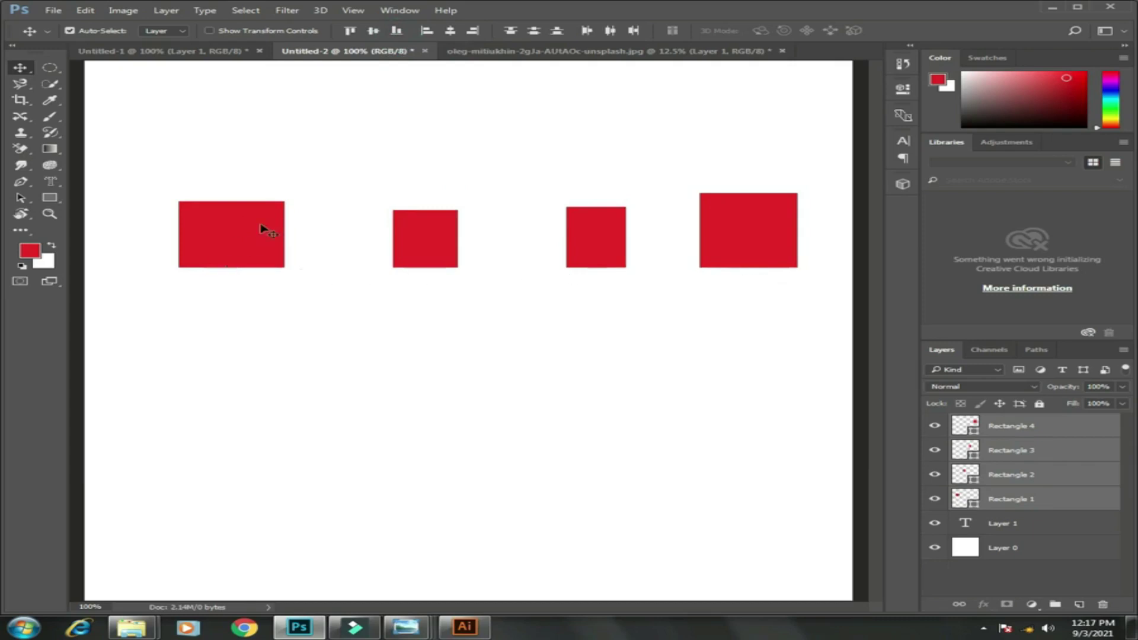
click(373, 32)
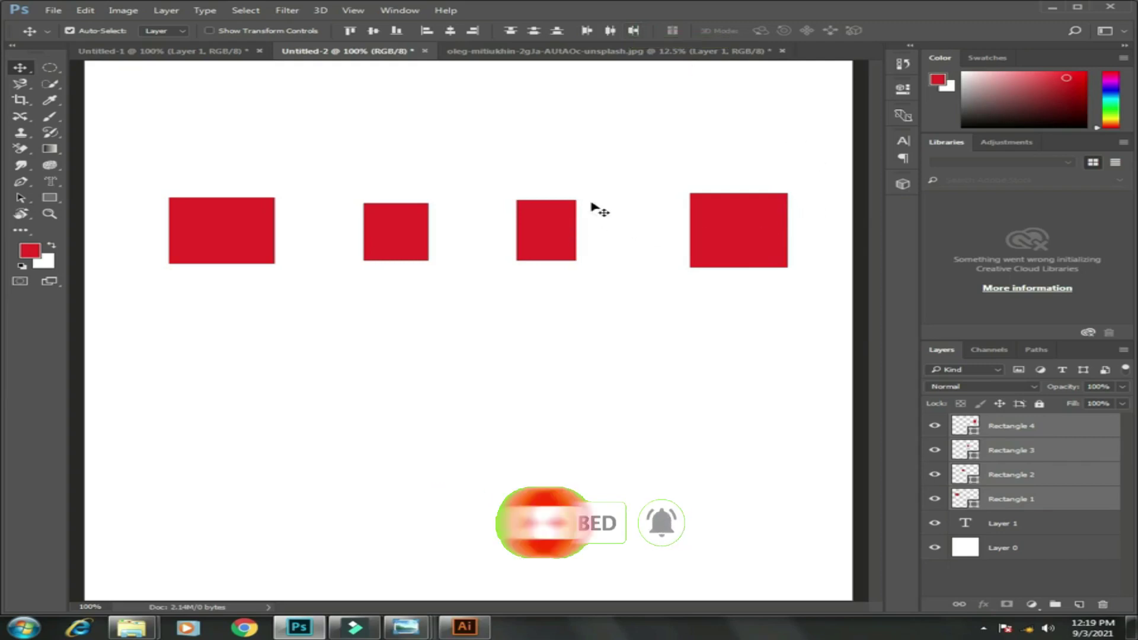
- Distribute the four rectangles horizontally by their right edges and then by their left edges
click(632, 31)
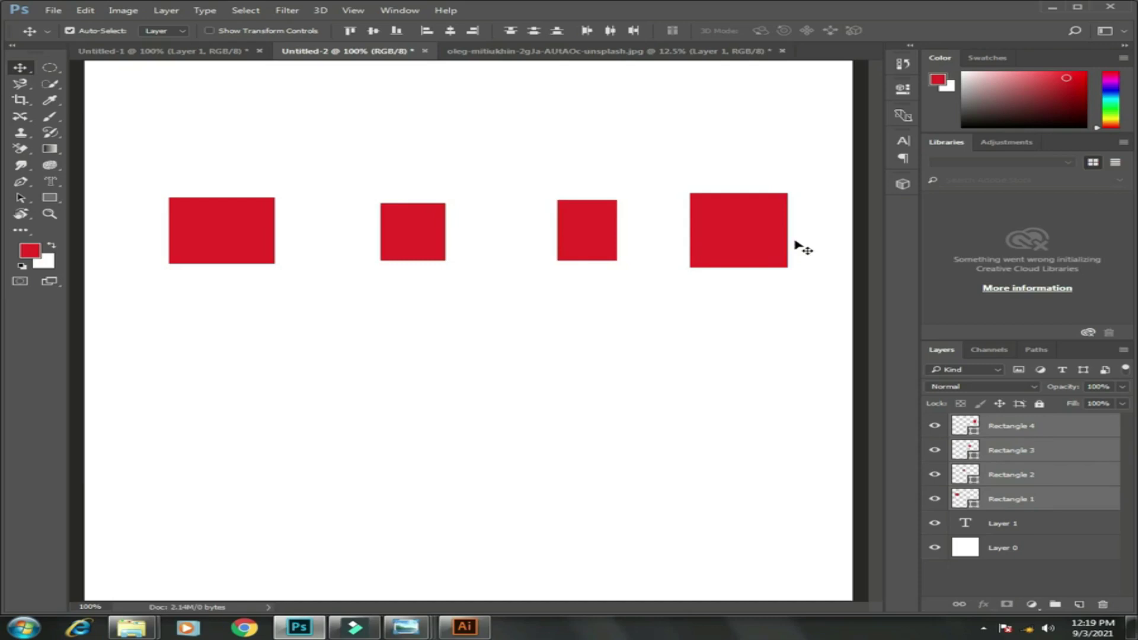
click(584, 31)
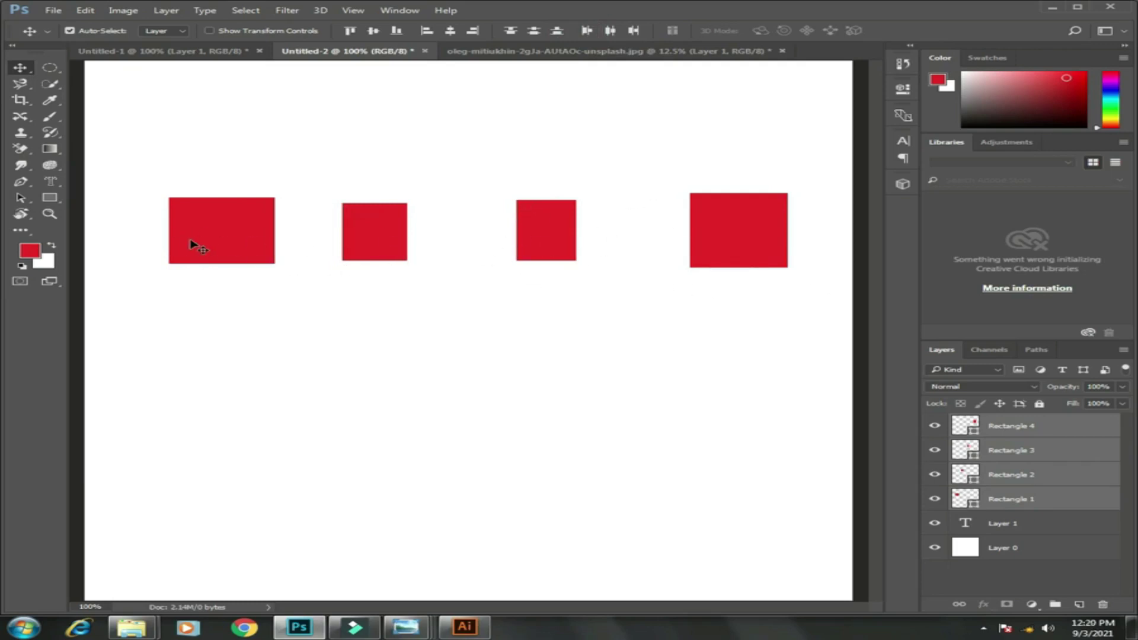
- Distribute the four rectangles by their horizontal centers, shift the row slightly down and deselect the layers
click(611, 32)
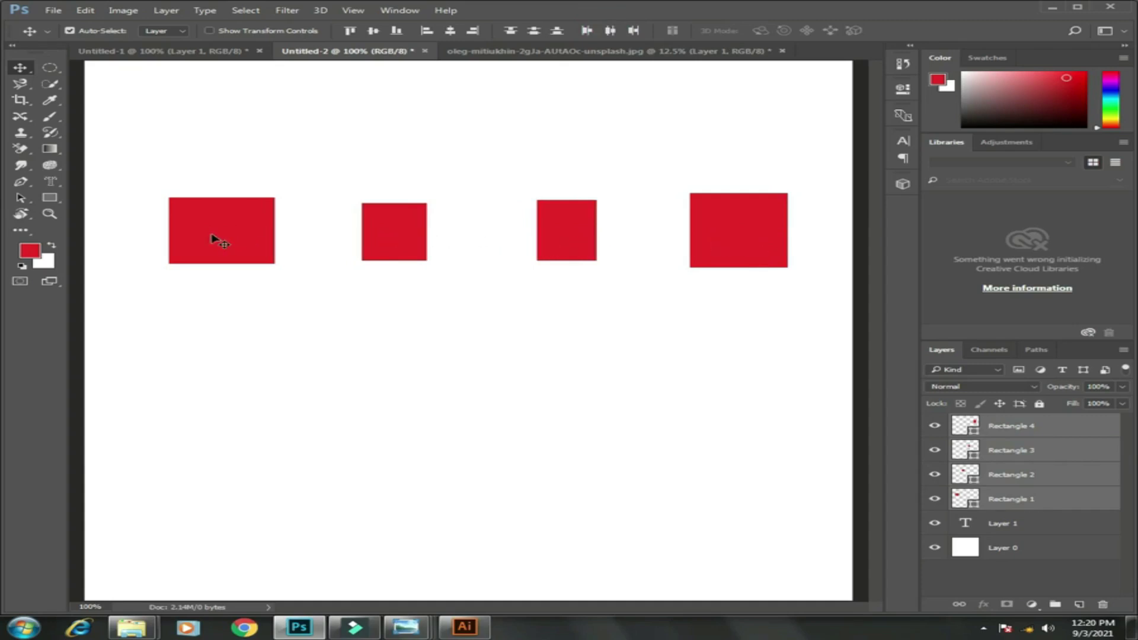
drag(737, 254, 737, 258)
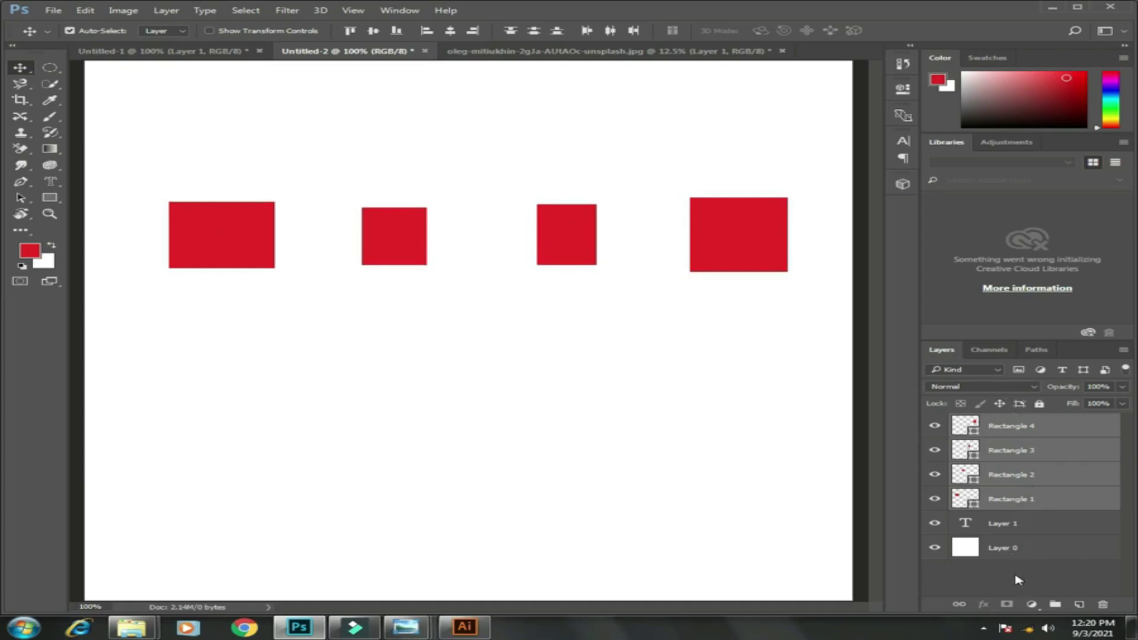
click(1017, 580)
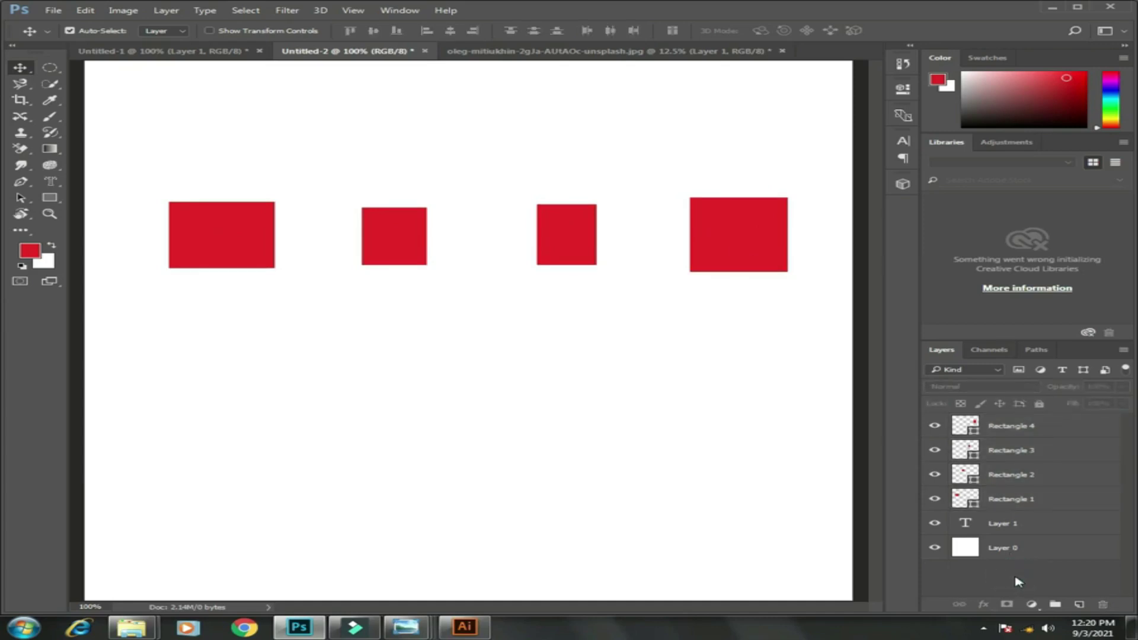
- Move the four rectangles one by one into a loose vertical column on the left half of the canvas
drag(757, 251, 315, 451)
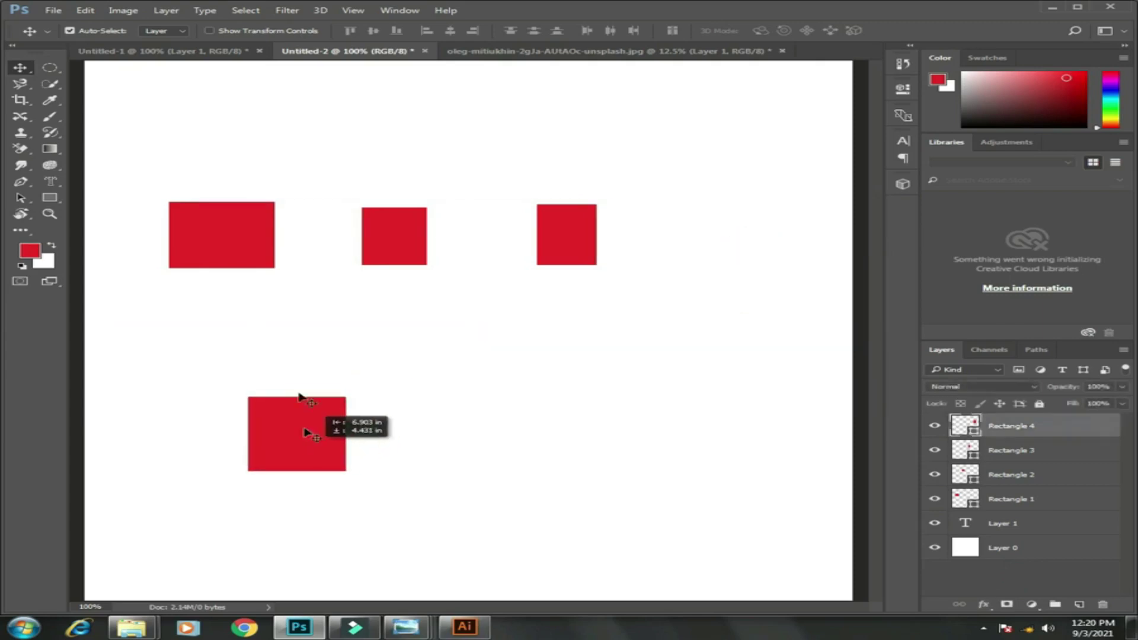
drag(224, 261, 296, 335)
drag(381, 249, 312, 230)
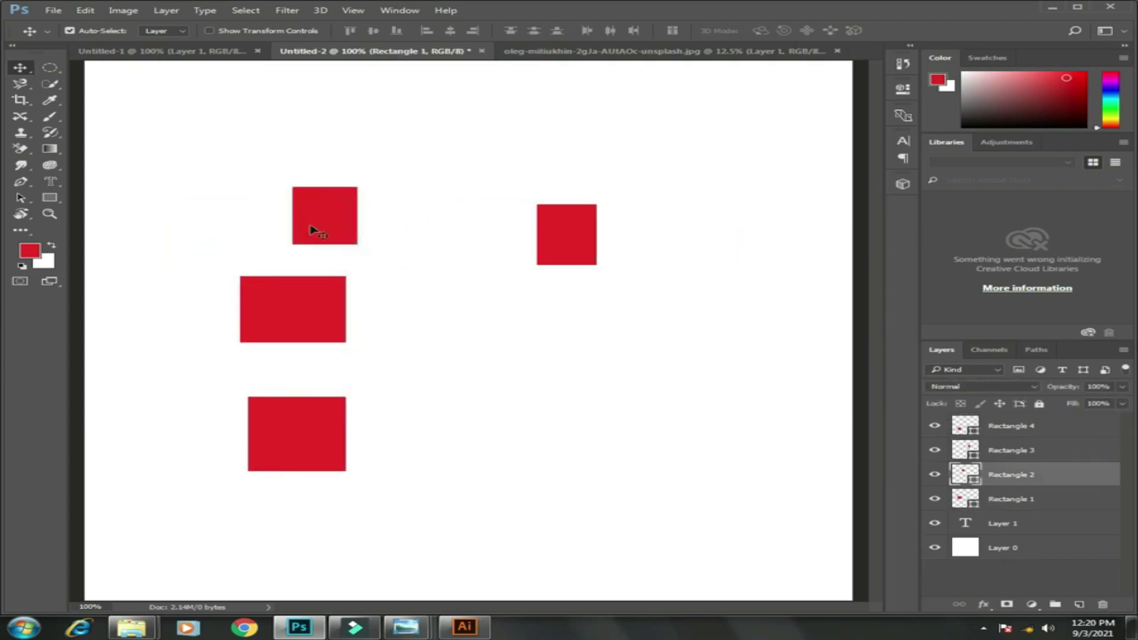
drag(541, 236, 310, 121)
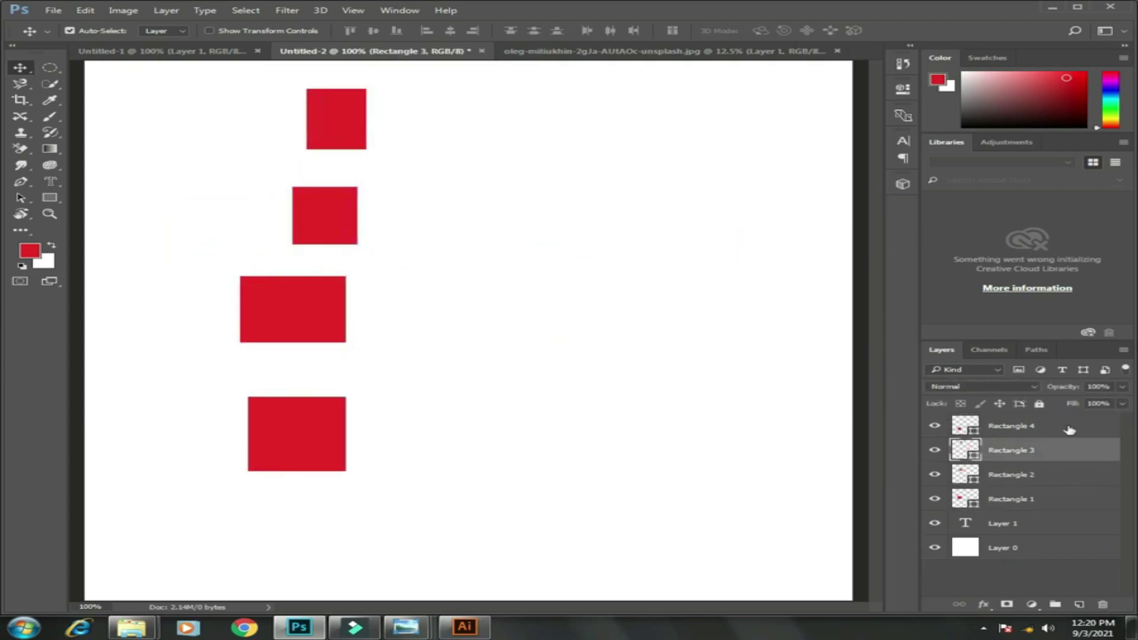
- Select all four rectangle layers and distribute them vertically by their top edges
ctrl+click(1036, 500)
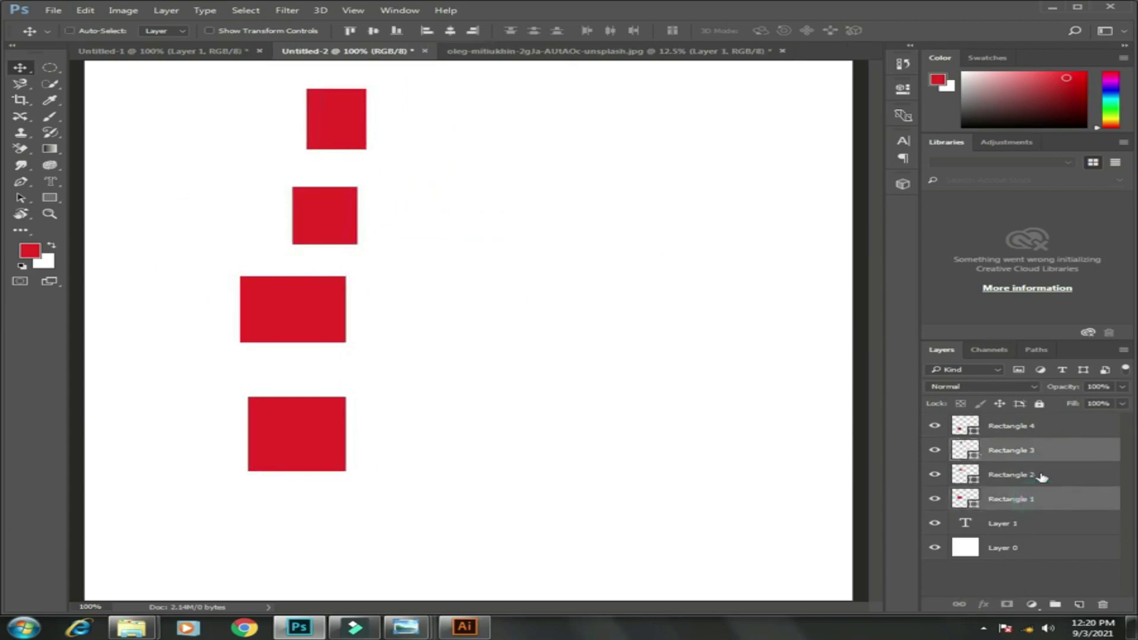
ctrl+click(1038, 474)
ctrl+click(1042, 425)
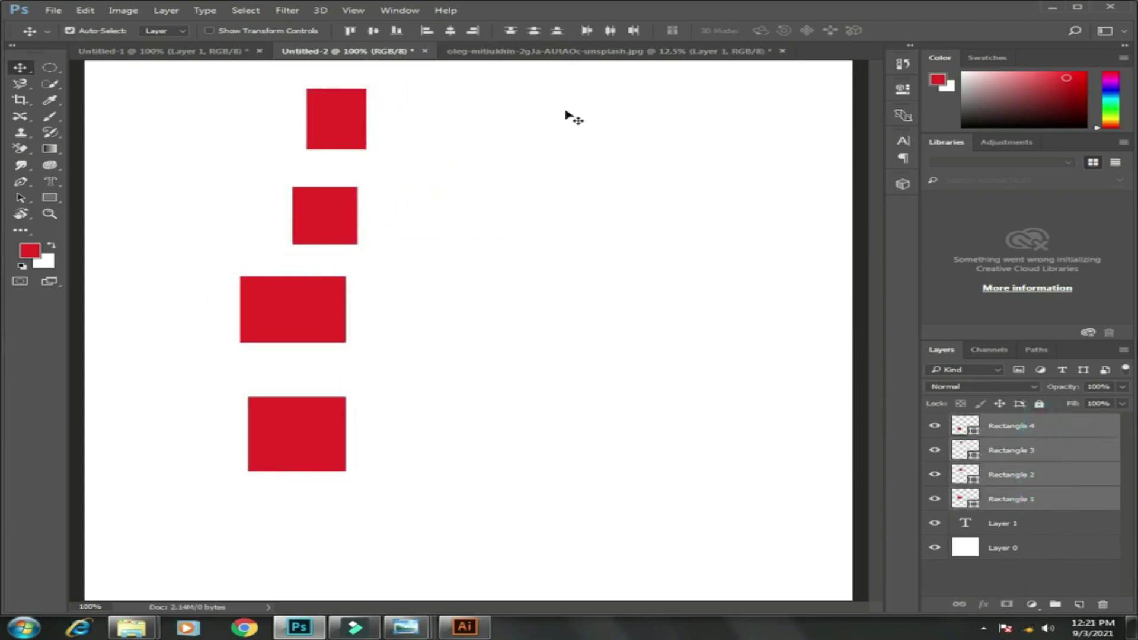
click(512, 34)
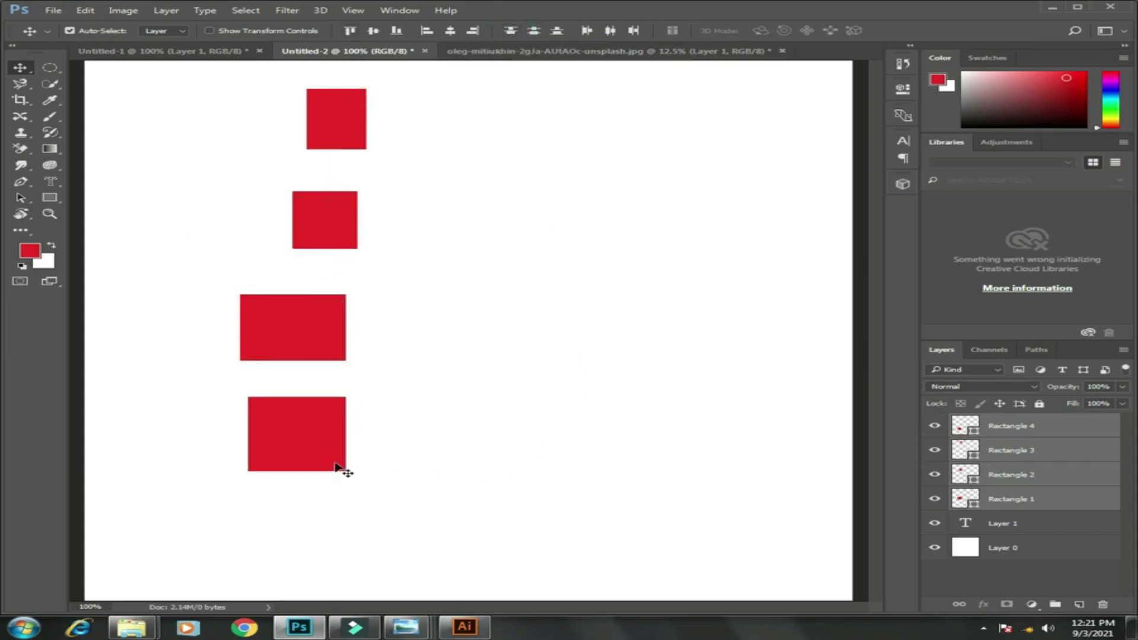
- Distribute the column of rectangles by their bottom edges and then by their vertical centers
click(557, 32)
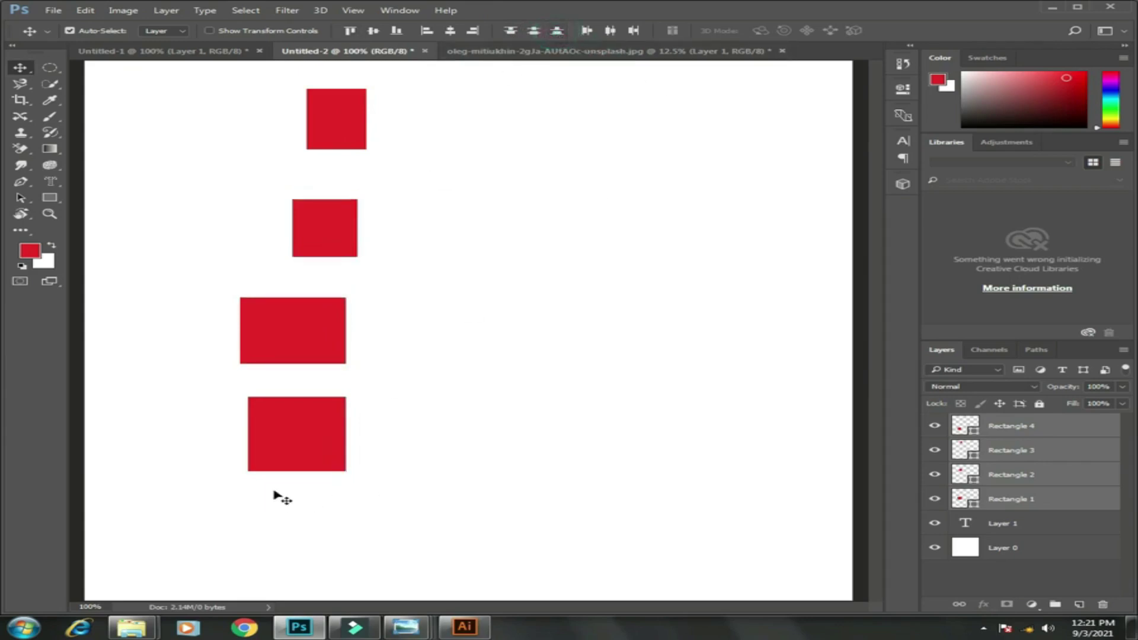
click(535, 31)
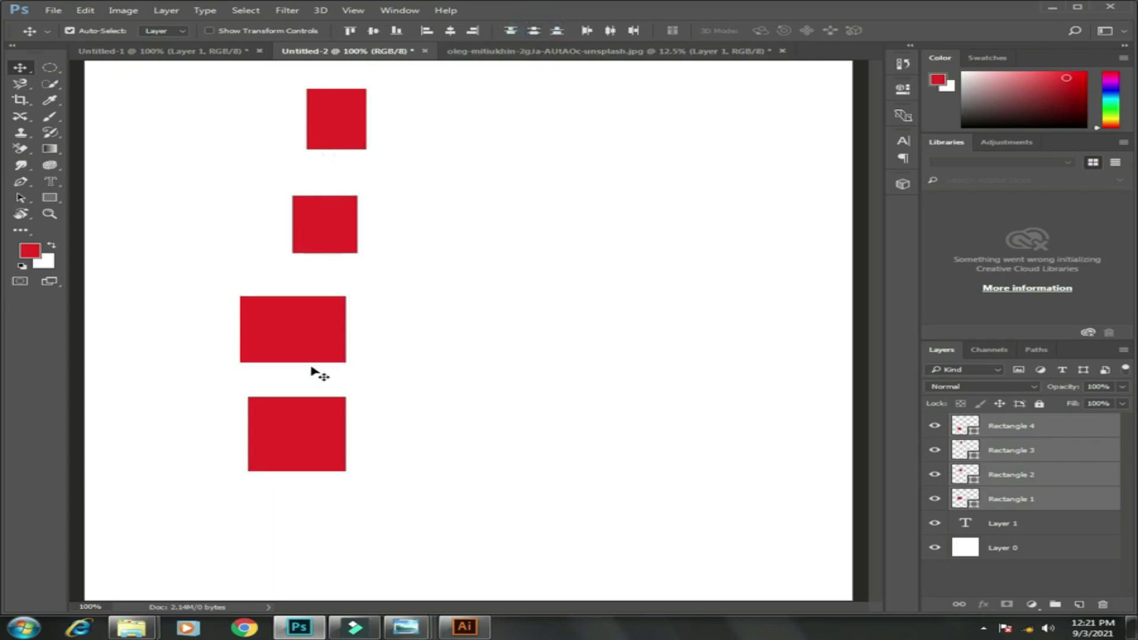
click(404, 544)
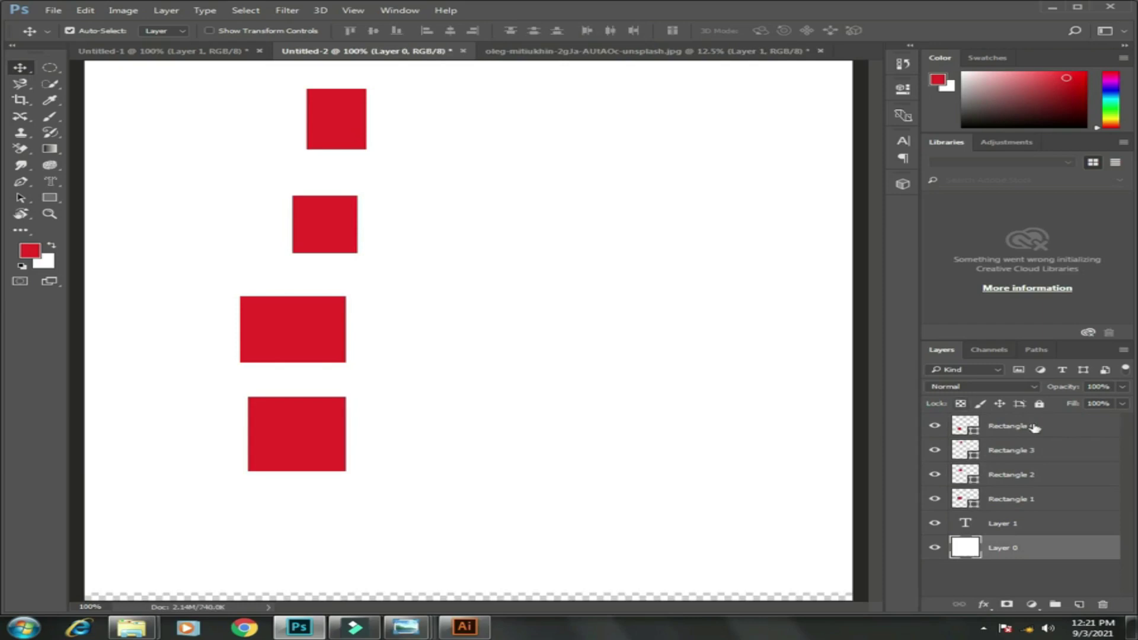
- Delete the four rectangles and draw a thin red rectangle about 522 px wide and 17 px high across the upper canvas
drag(1034, 428, 1103, 605)
drag(226, 141, 691, 152)
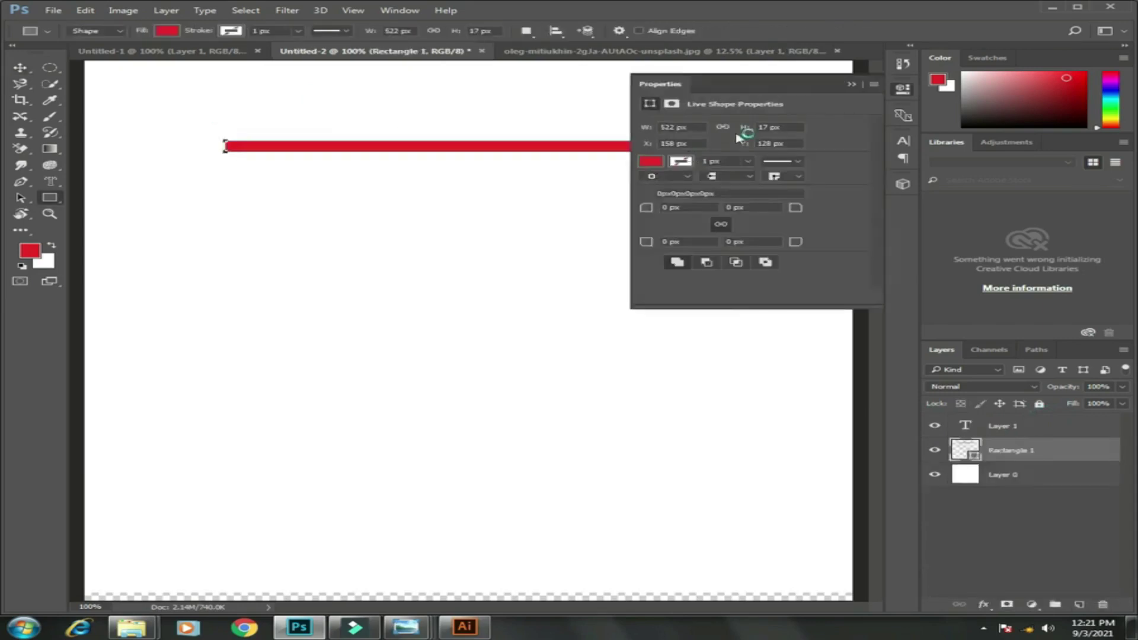
click(852, 84)
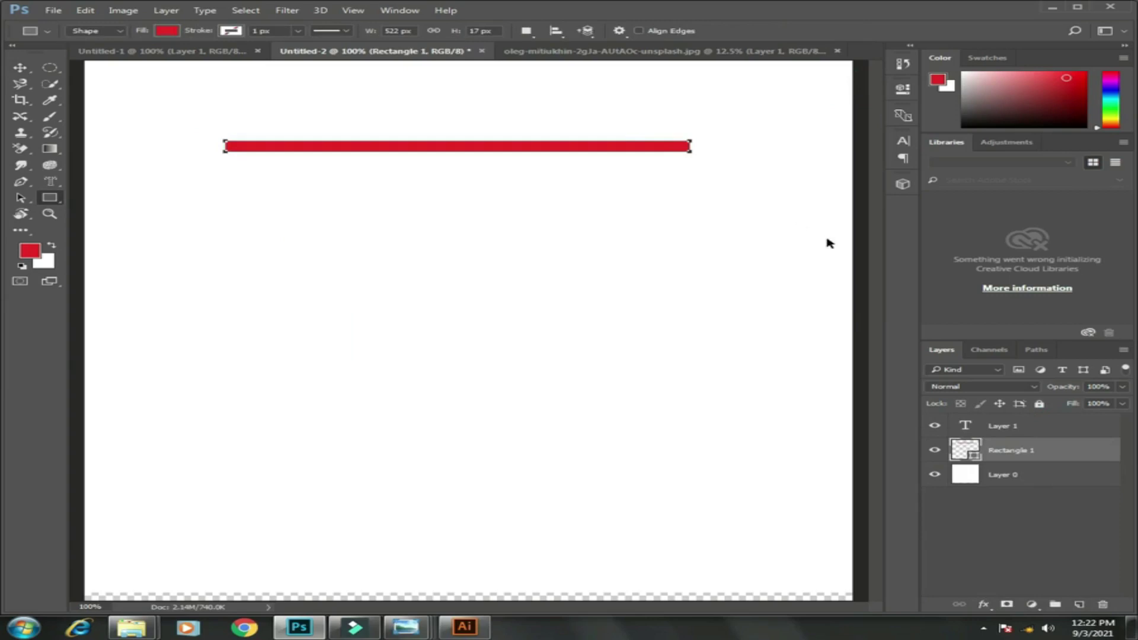
- Duplicate the thin red rectangle layer six times
key(ctrl+j)
key(ctrl+j)
key(ctrl+j)
key(ctrl+j)
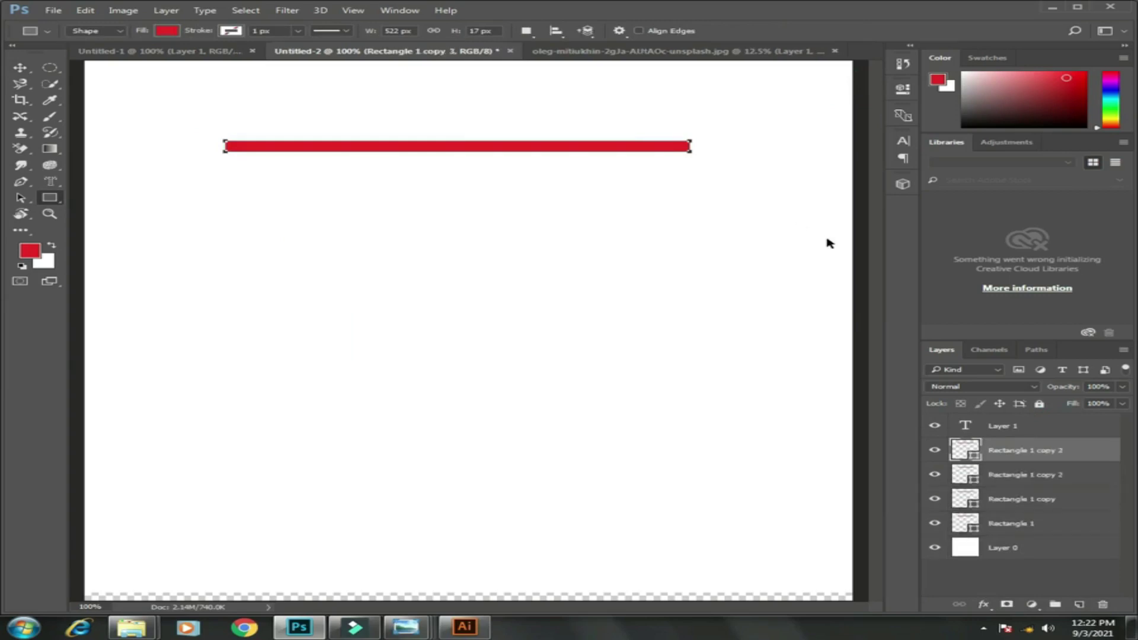
key(ctrl+j)
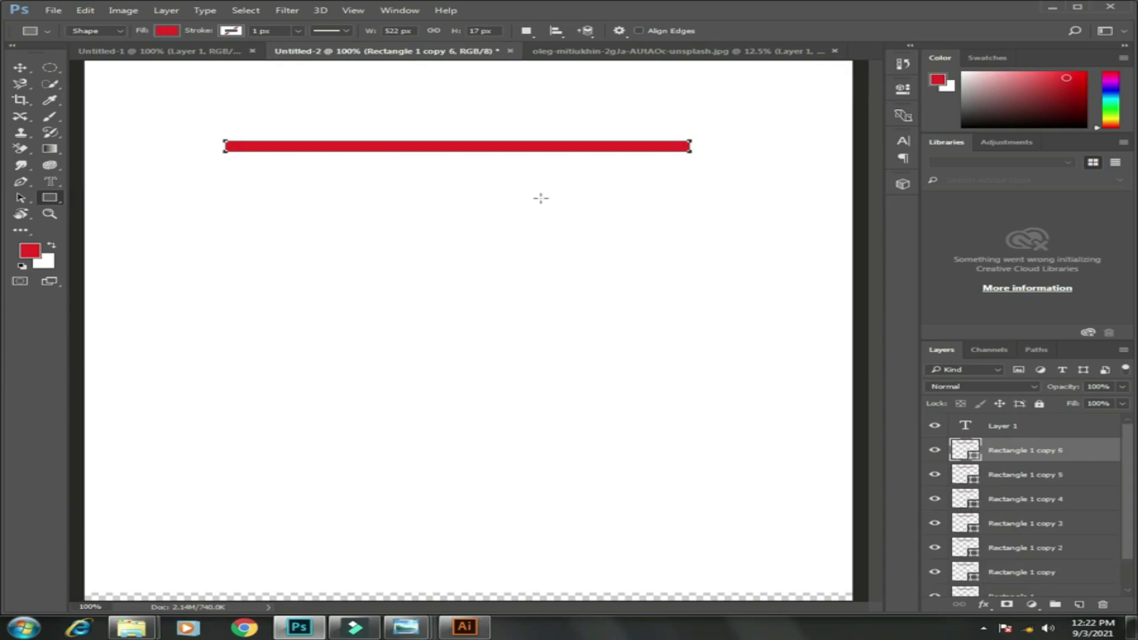
- Move the stacked red bars down one by one with the Move tool, leaving uneven gaps between the seven bars
click(21, 69)
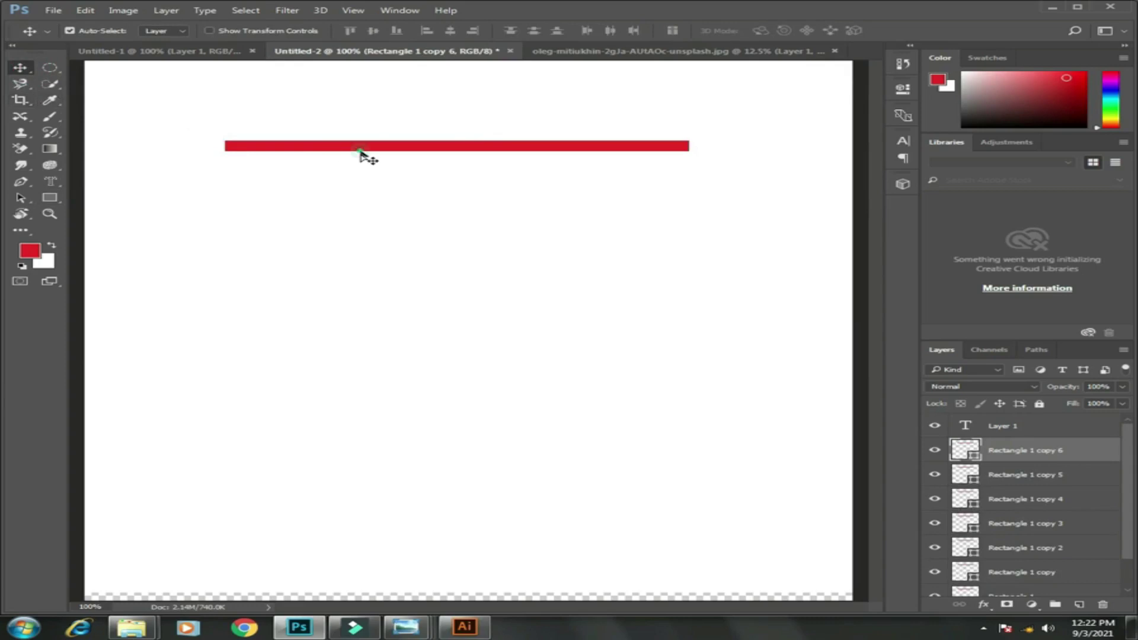
drag(364, 153, 368, 193)
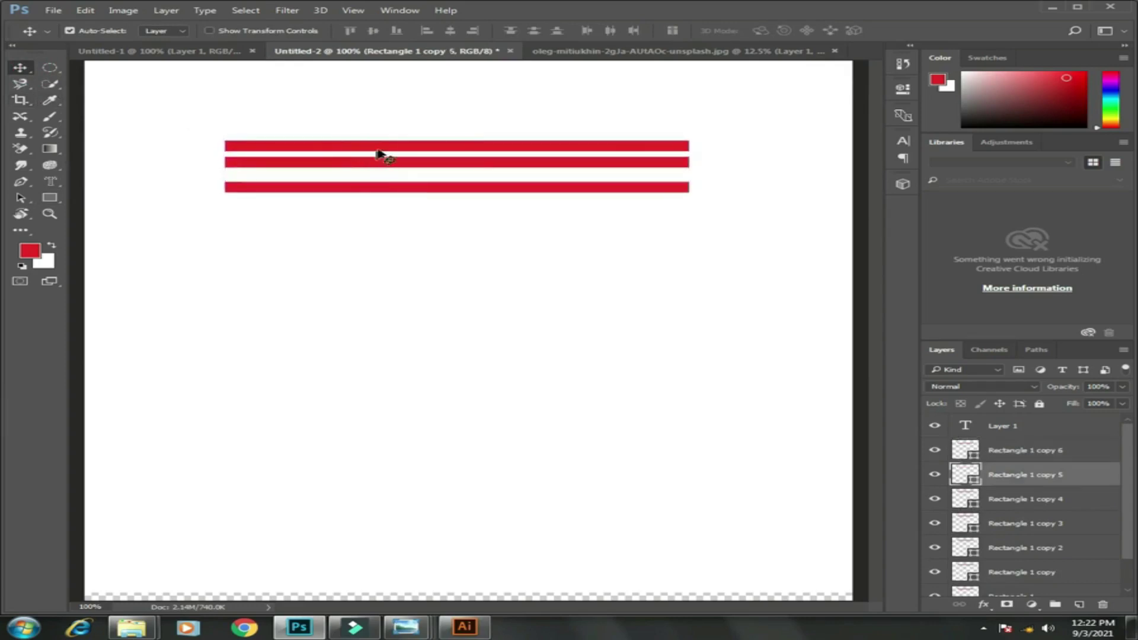
drag(382, 152, 402, 334)
drag(415, 150, 447, 381)
drag(450, 166, 451, 442)
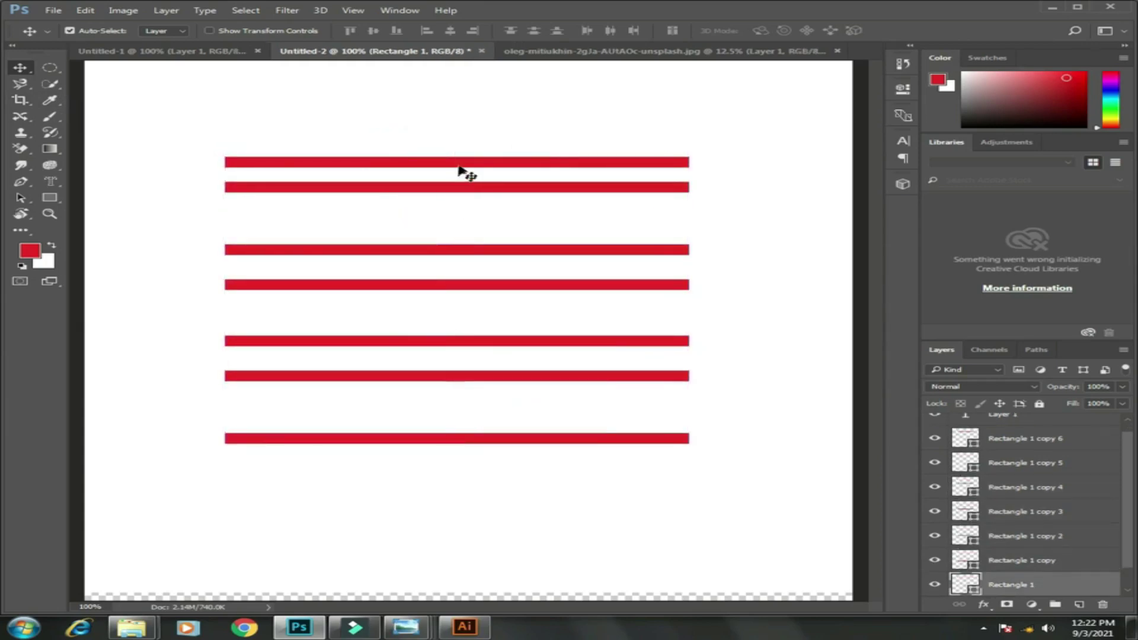
drag(457, 164, 426, 462)
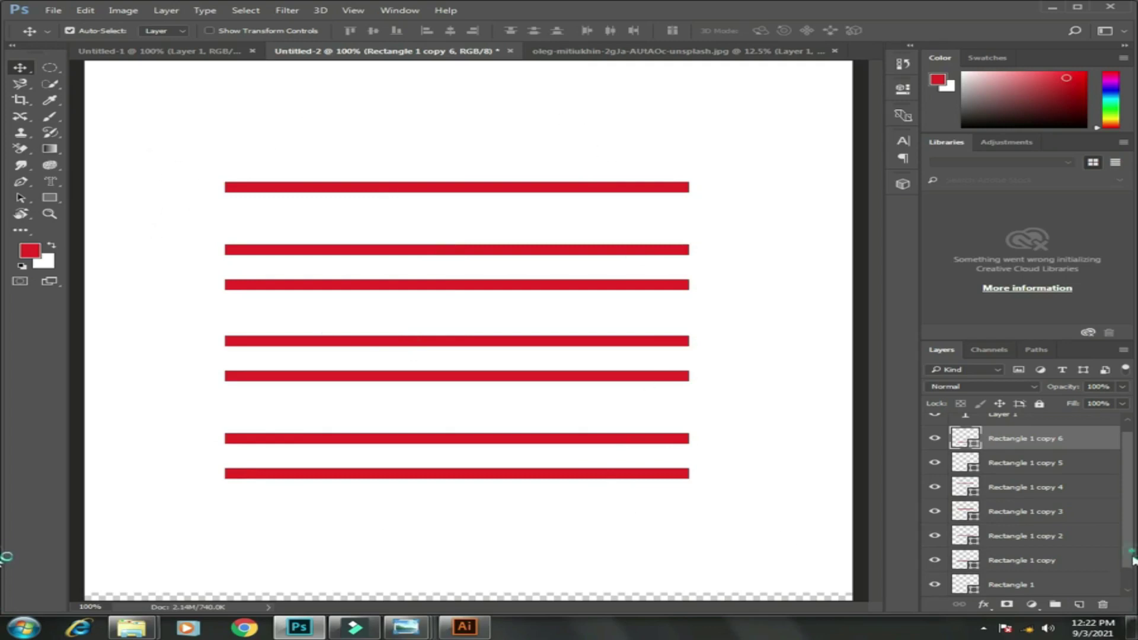
scroll(1114, 578, down, 1)
ctrl+click(1060, 561)
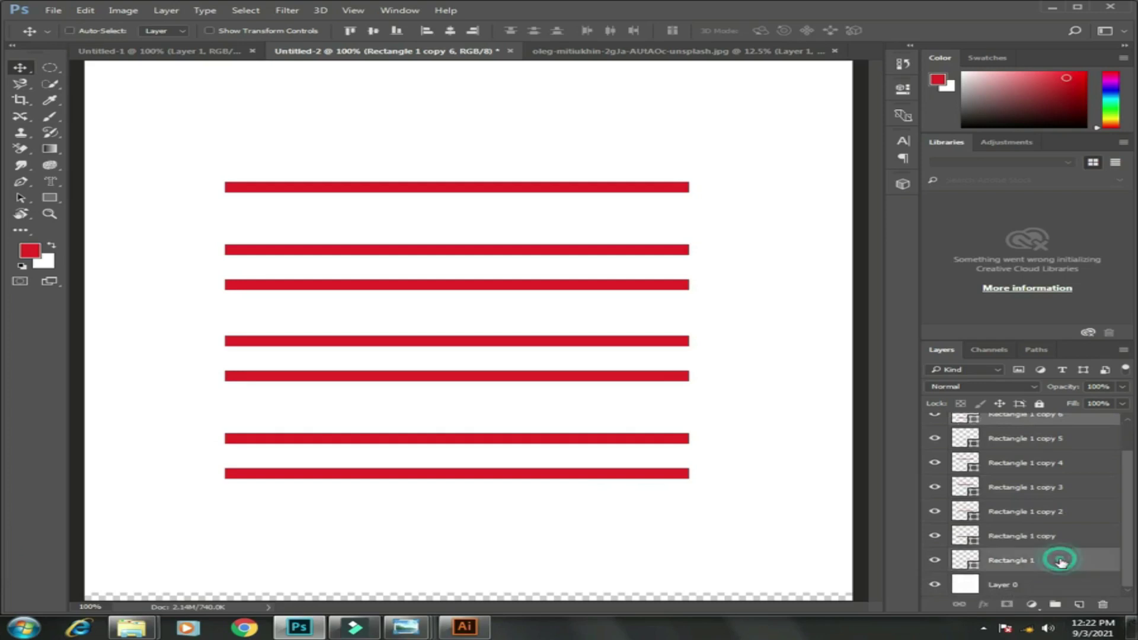
ctrl+click(1054, 536)
ctrl+click(1058, 513)
ctrl+click(1059, 487)
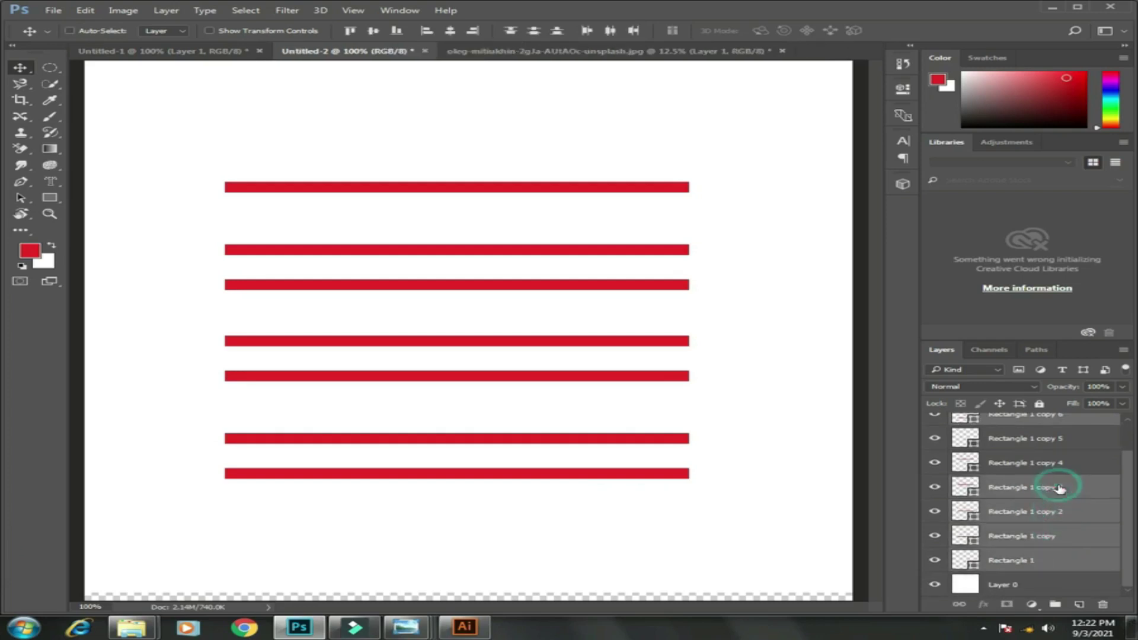
ctrl+click(1061, 461)
ctrl+click(1067, 442)
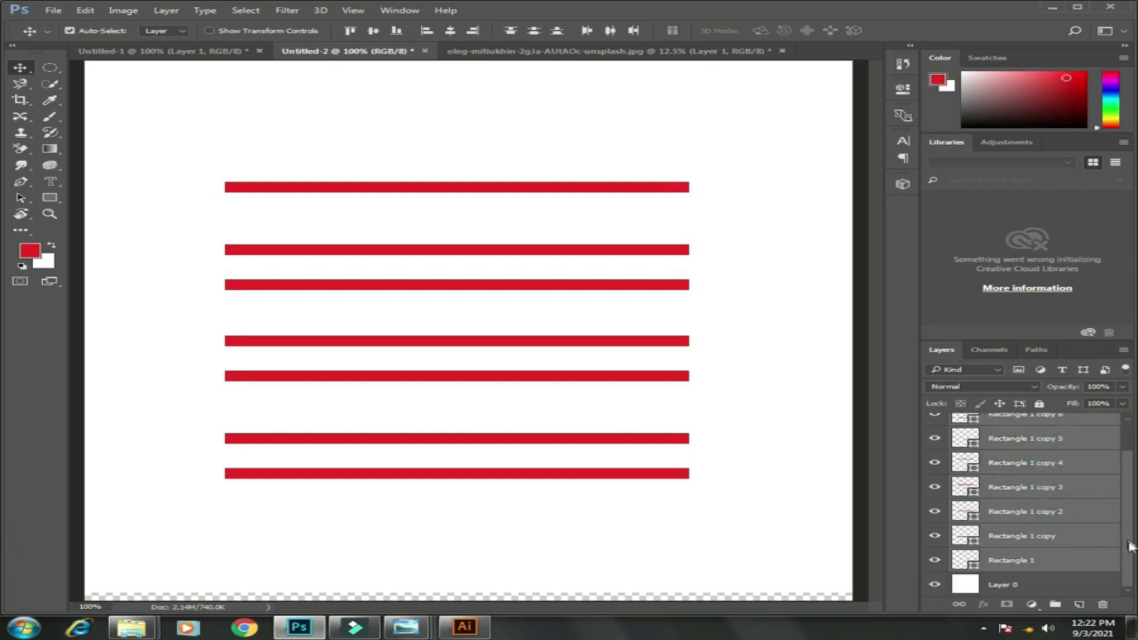
click(1066, 586)
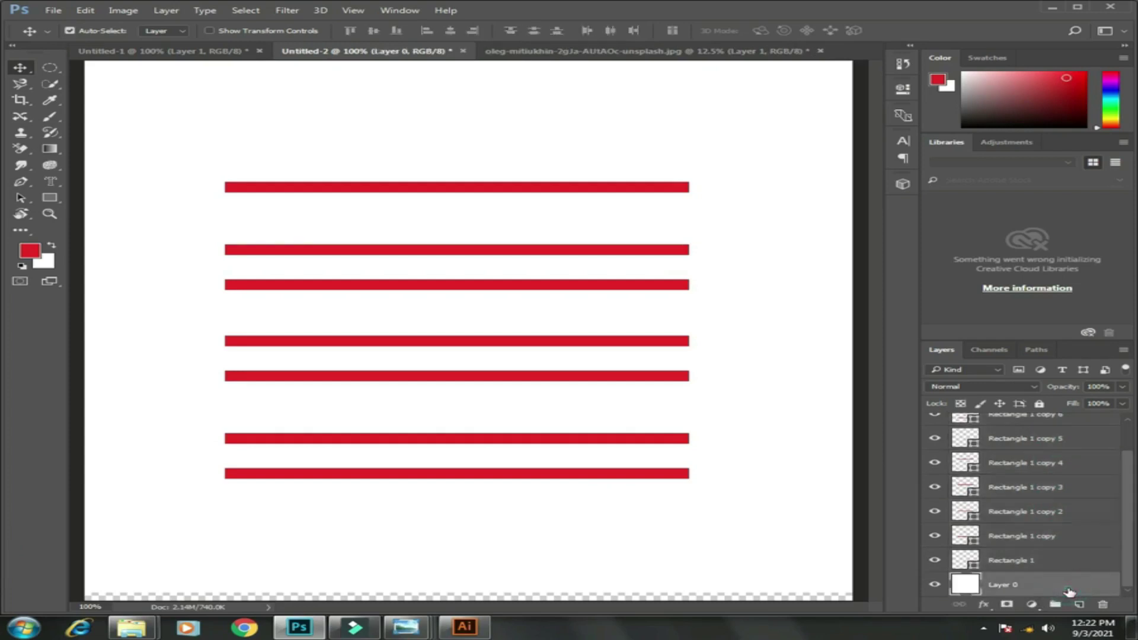
- Select the layer range from Rectangle 1 to Rectangle 1 copy 6 and distribute the bars vertically by their top edges
click(1030, 561)
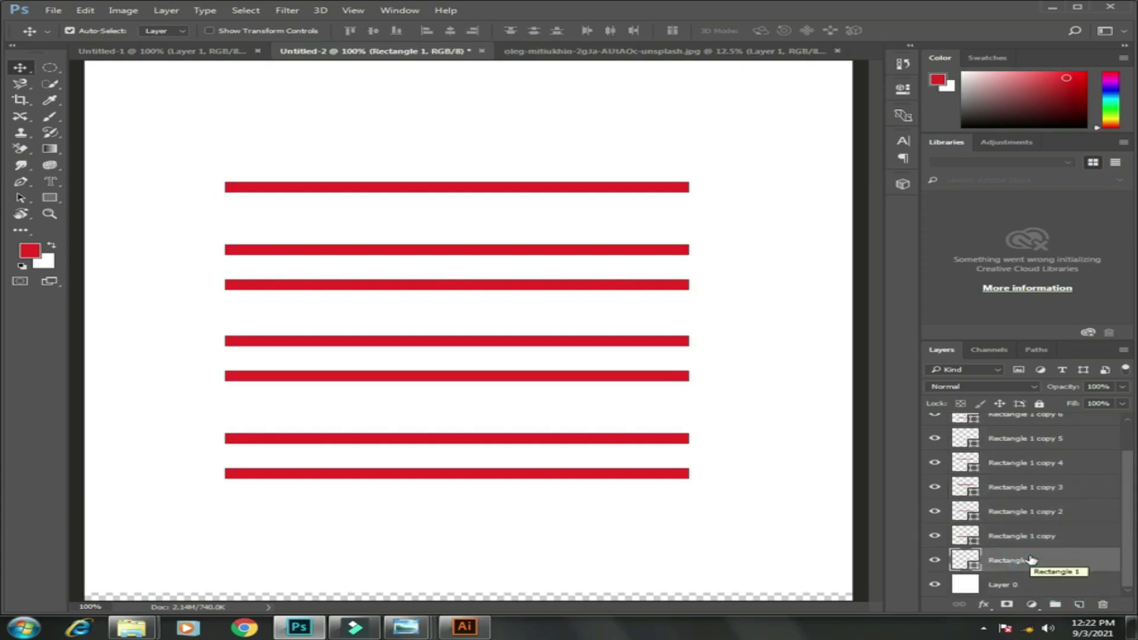
drag(1126, 468, 1129, 436)
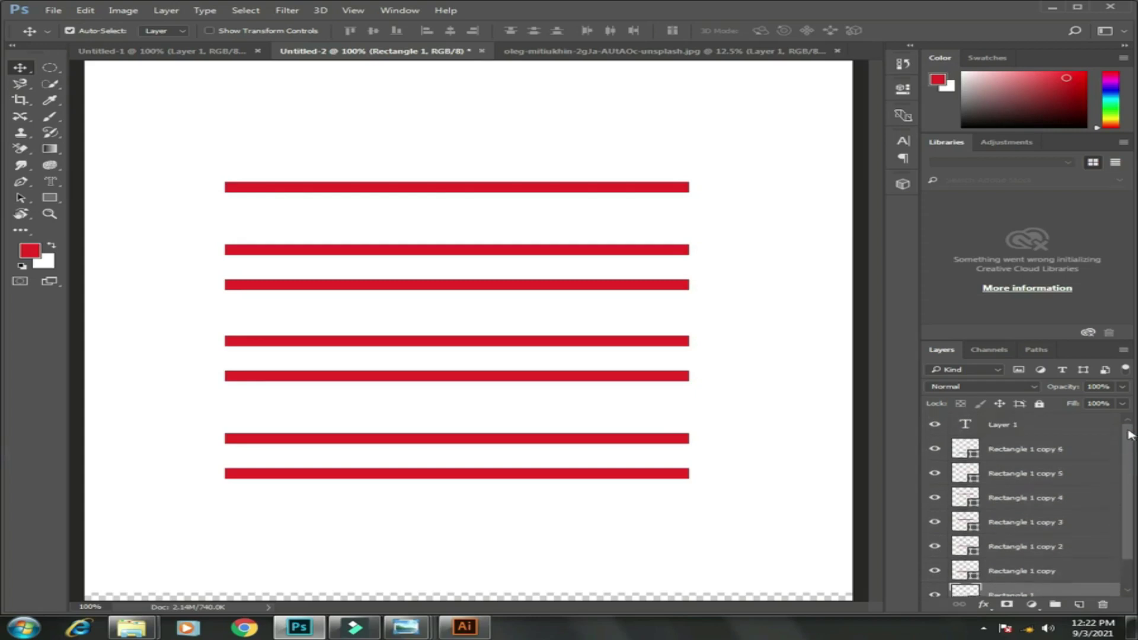
shift+click(1028, 450)
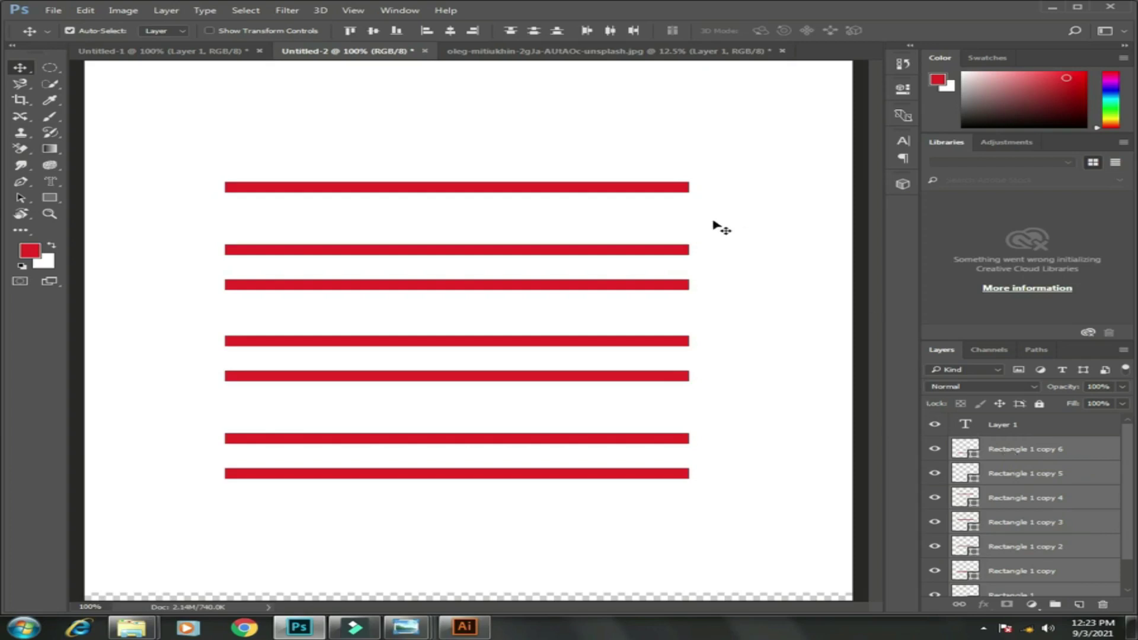
click(513, 32)
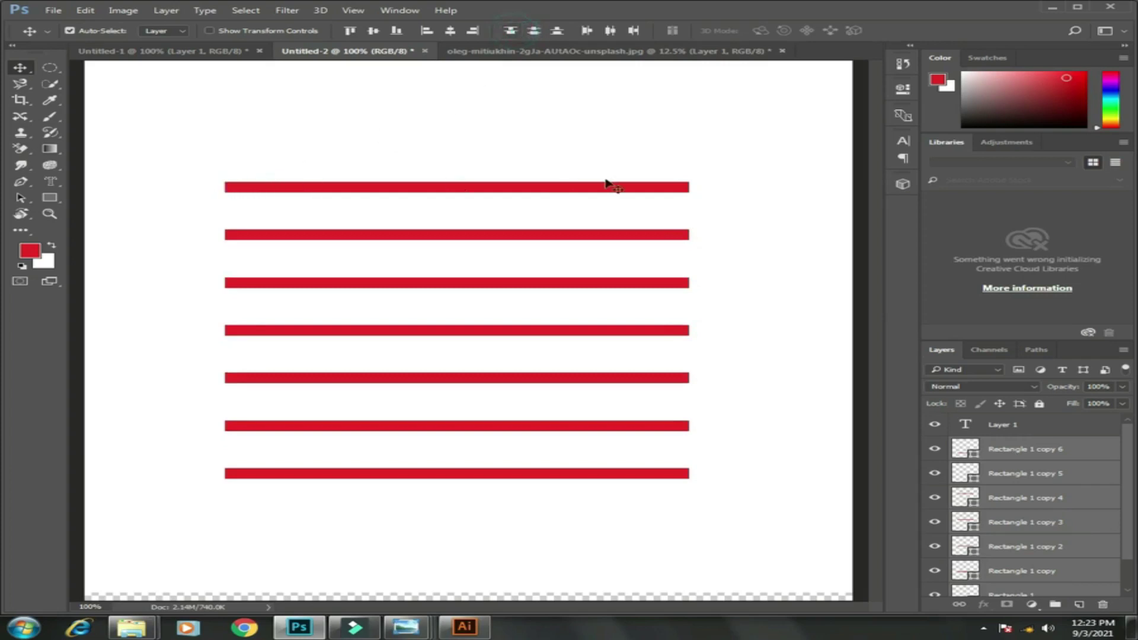